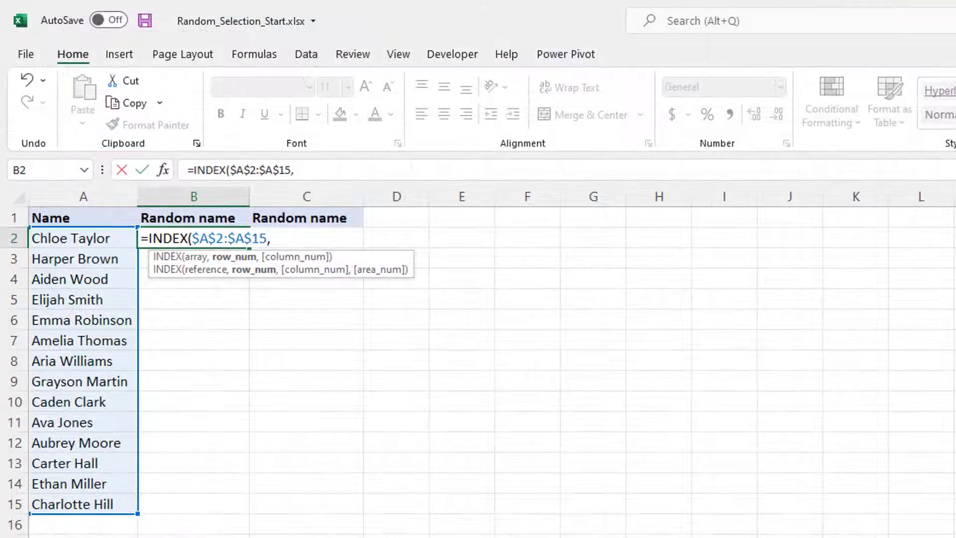
Finish B2's random-name formula with COUNTA($A$2:$A$15) as the upper bound and fill it to row 15.
{"action": "type", "text": "RANDBETWEEN(1,COUNTA("}
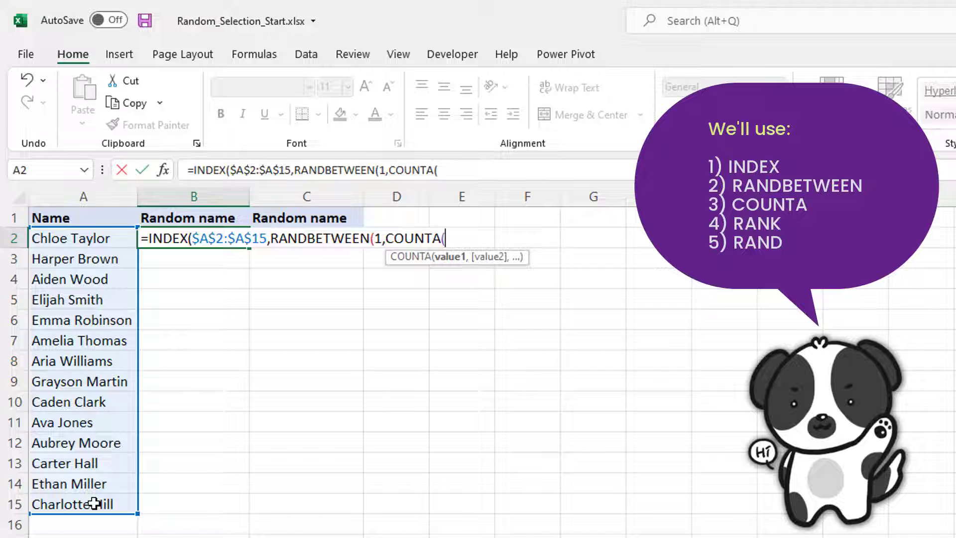
{"action": "left_click_drag", "start_coordinate": [87, 238], "coordinate": [95, 503]}
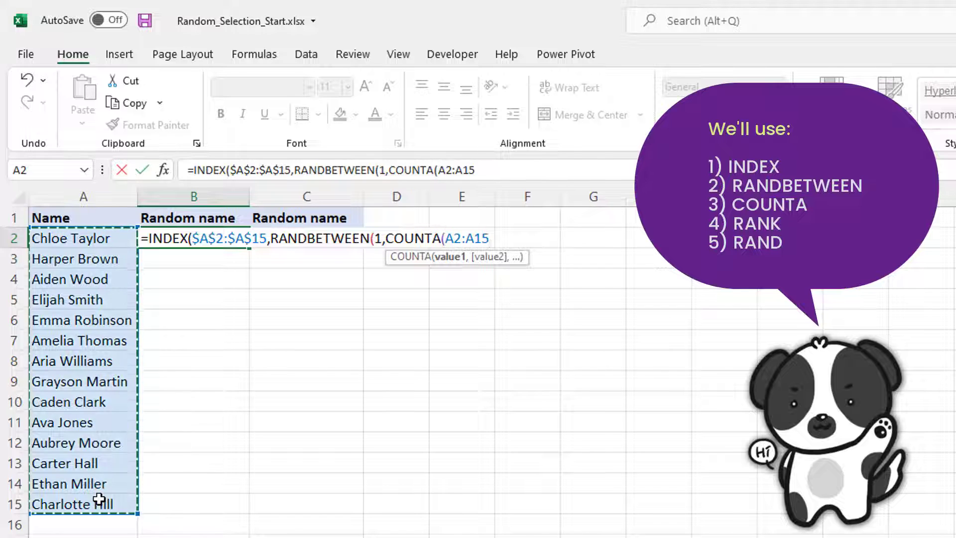
{"action": "key", "text": "F4"}
{"action": "type", "text": ")),1)"}
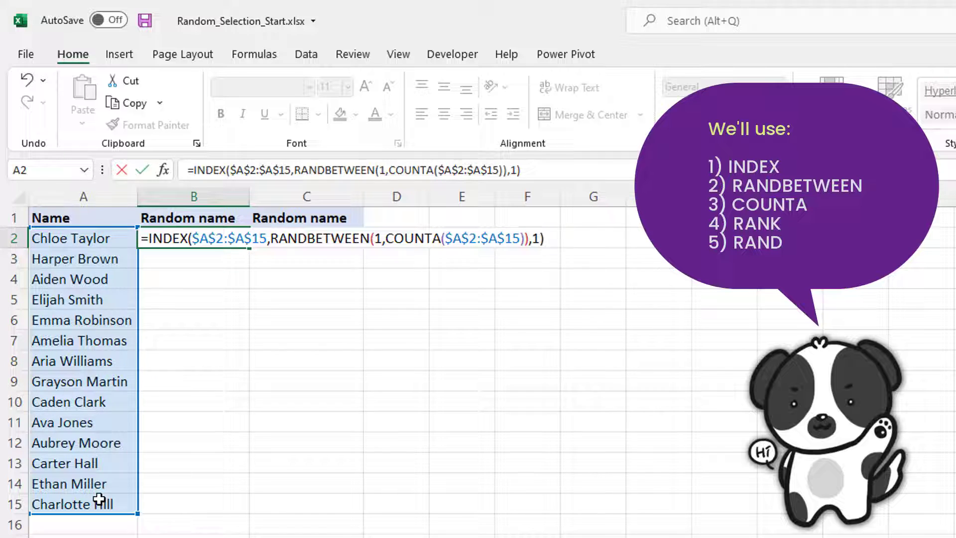
{"action": "key", "text": "Return"}
{"action": "left_click", "coordinate": [194, 238]}
{"action": "double_click", "coordinate": [249, 248]}
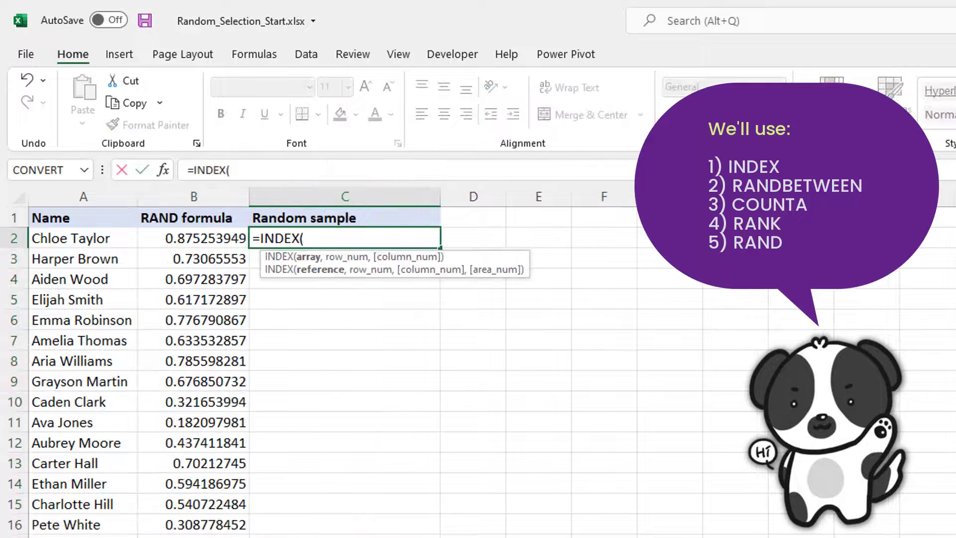
Start C2's formula =INDEX($A$2:$A$16,RANK(B2, with B2:B16 as the ranking range.
{"action": "left_click_drag", "start_coordinate": [85, 238], "coordinate": [93, 520]}
{"action": "key", "text": "F4"}
{"action": "type", "text": ",RANK("}
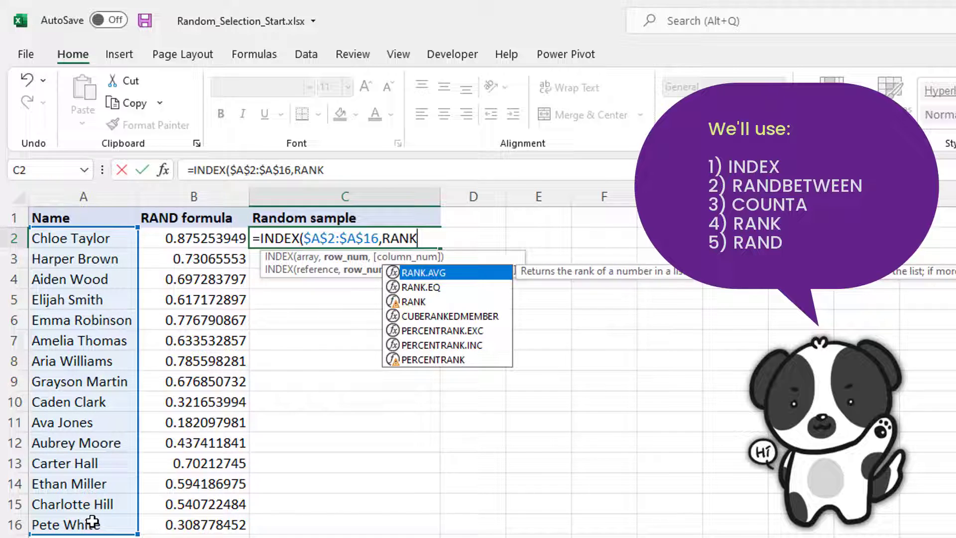
{"action": "left_click", "coordinate": [194, 238]}
{"action": "type", "text": ","}
{"action": "key", "text": "ctrl+shift+Down"}
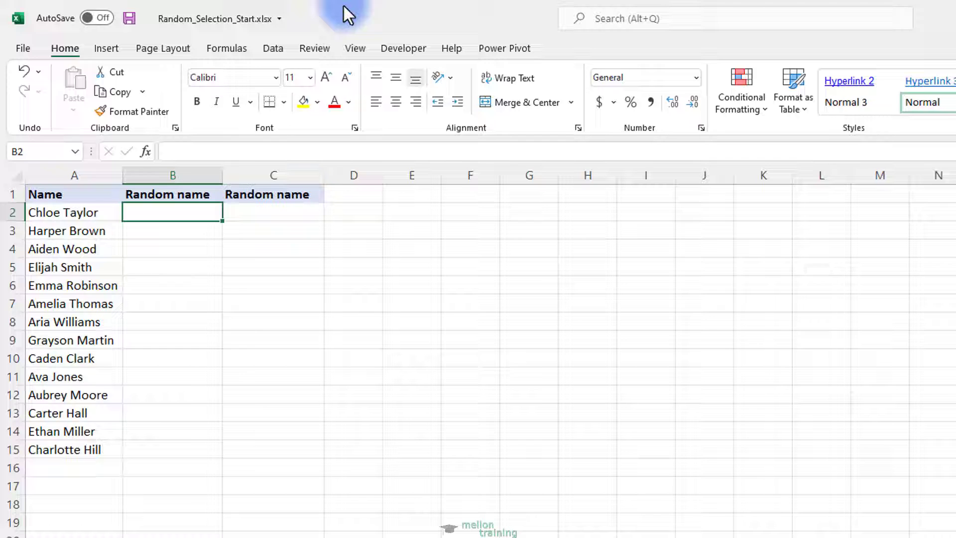
Begin B2's formula as =INDEX($A$2:$A$15,RANDBETWEEN( with the names range locked.
{"action": "type", "text": "=INDE"}
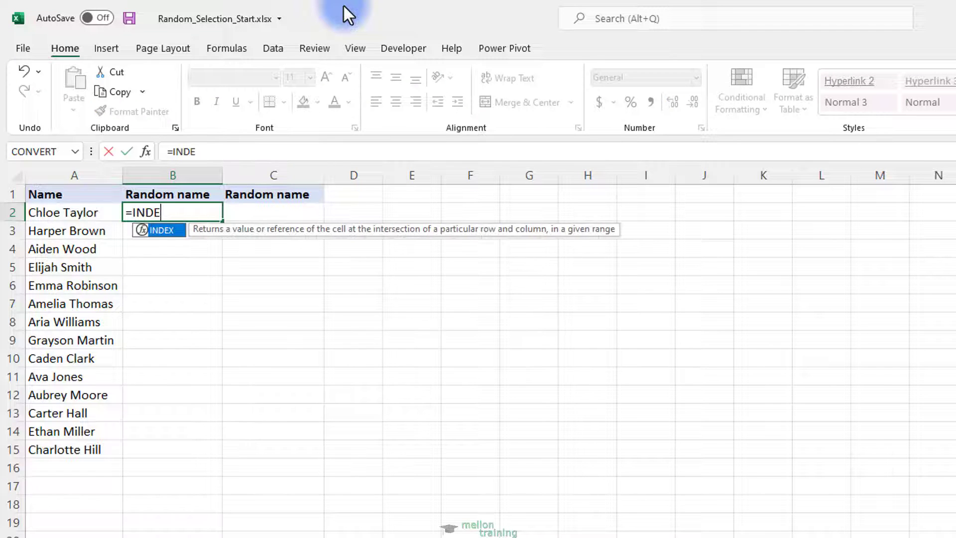
{"action": "type", "text": "X("}
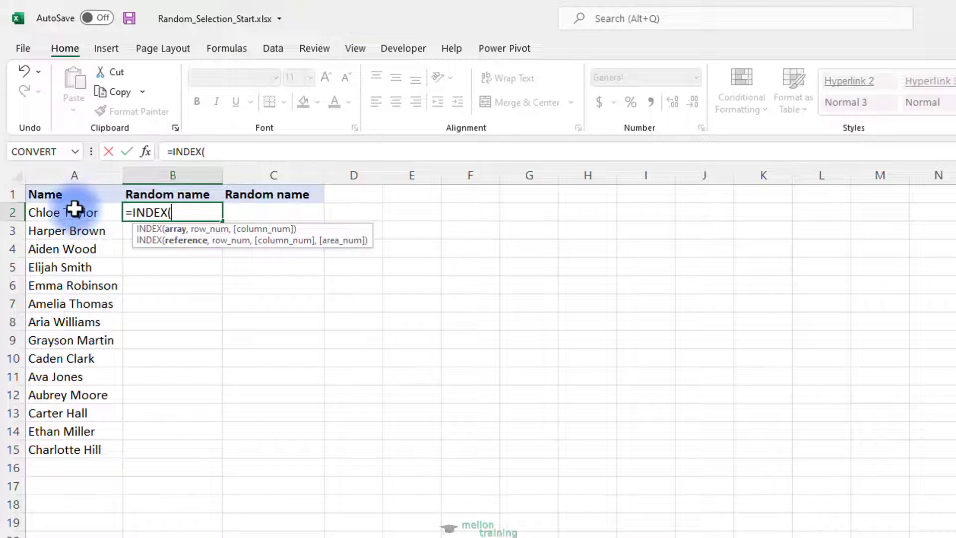
{"action": "left_click_drag", "start_coordinate": [74, 212], "coordinate": [70, 451]}
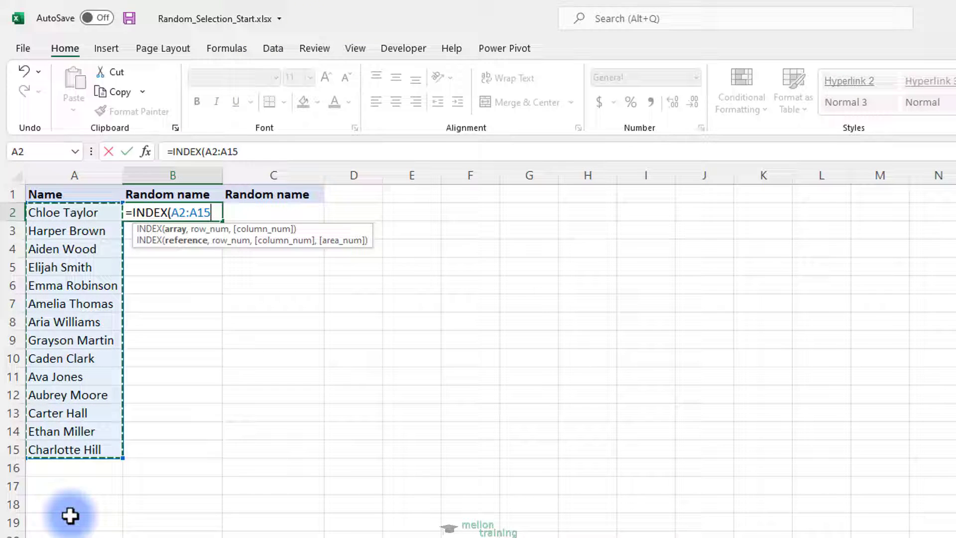
{"action": "key", "text": "F4"}
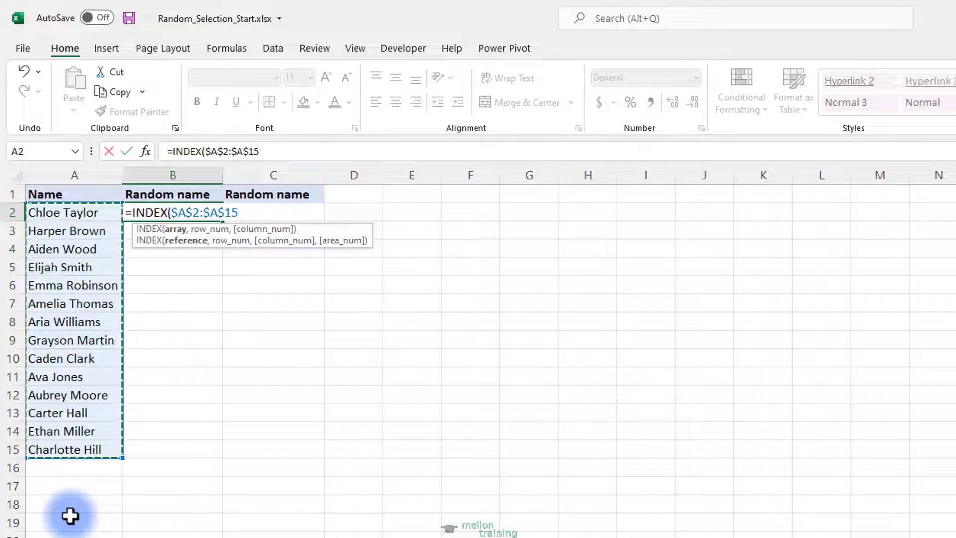
{"action": "type", "text": ","}
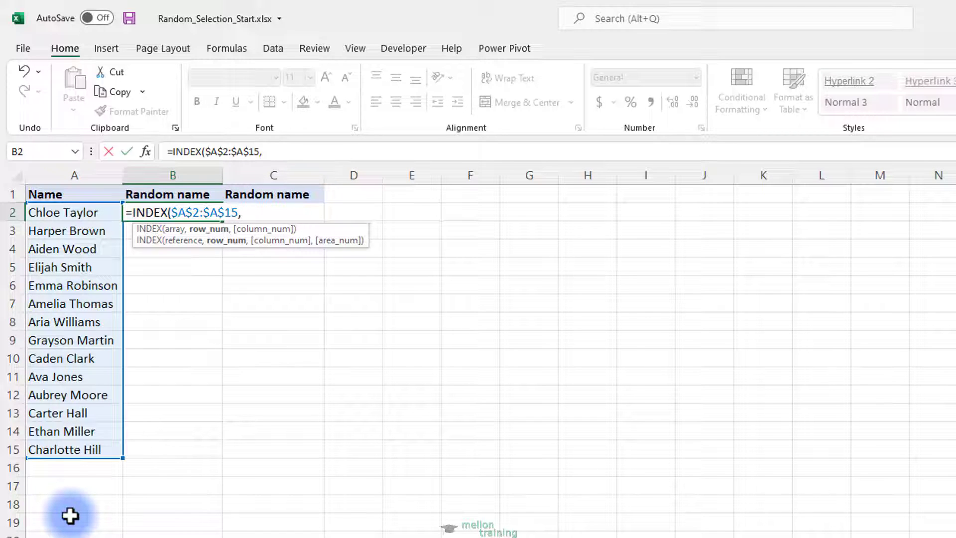
{"action": "type", "text": "RAND"}
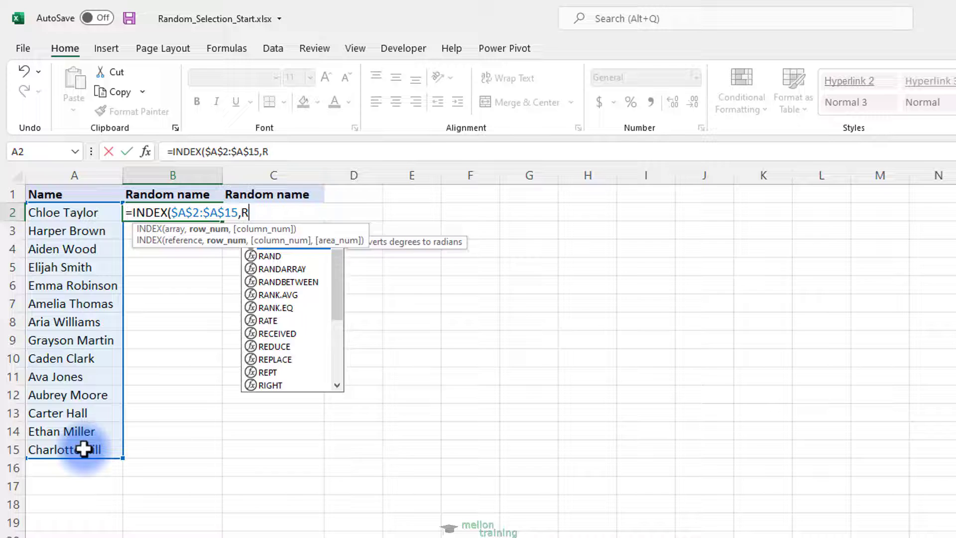
{"action": "key", "text": "Down"}
{"action": "key", "text": "Down"}
{"action": "key", "text": "Tab"}
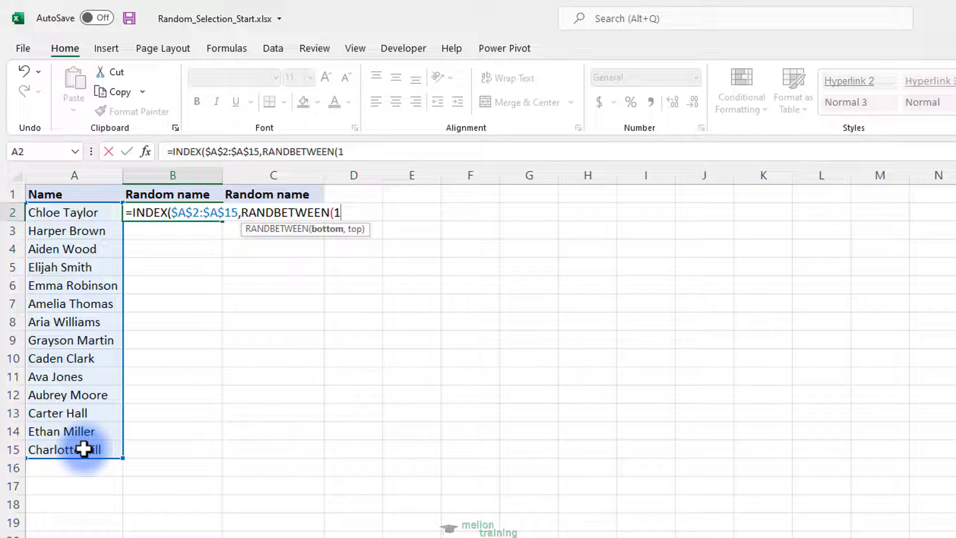
Finish it with 1,COUNTA($A$2:$A$15) and column 1, then fill it down to B15.
{"action": "type", "text": "1,CO"}
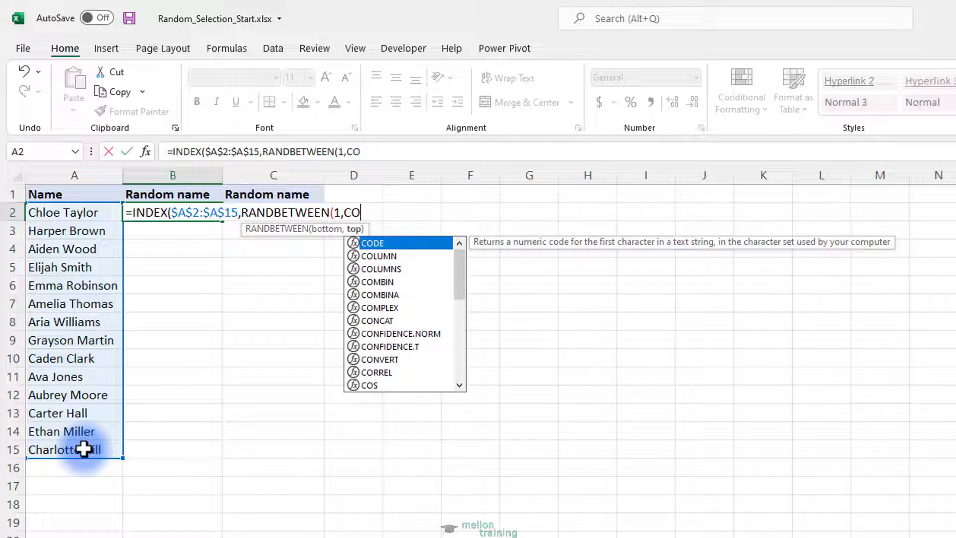
{"action": "type", "text": "UNT"}
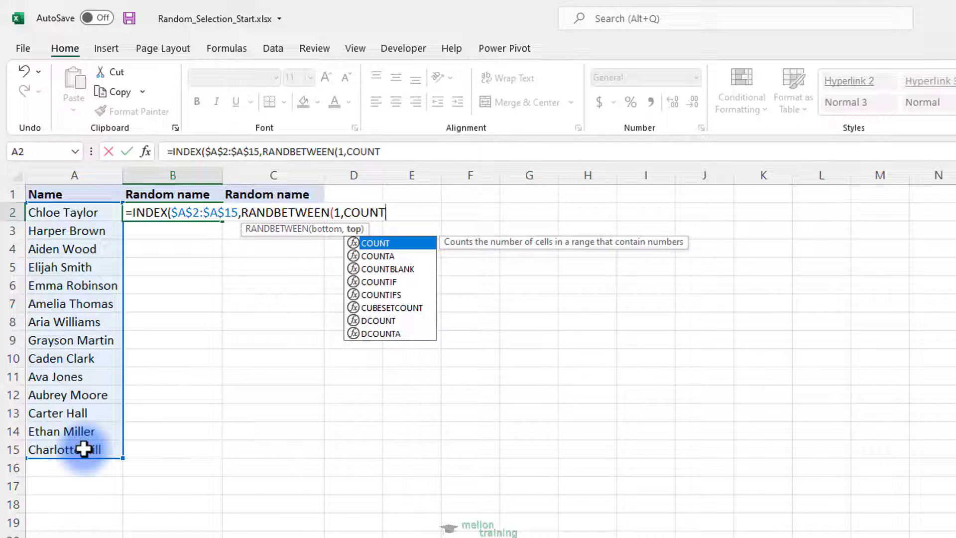
{"action": "type", "text": "A("}
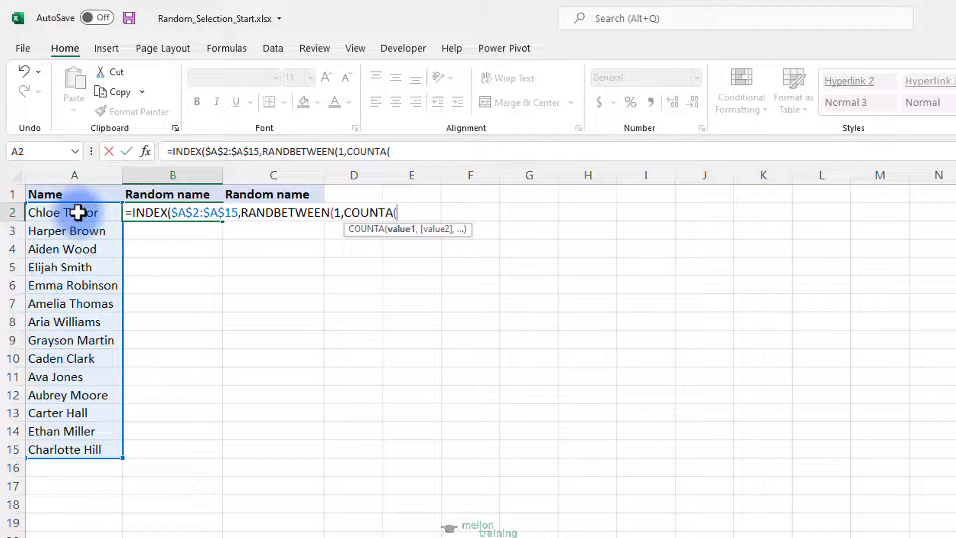
{"action": "left_click_drag", "start_coordinate": [77, 212], "coordinate": [89, 445]}
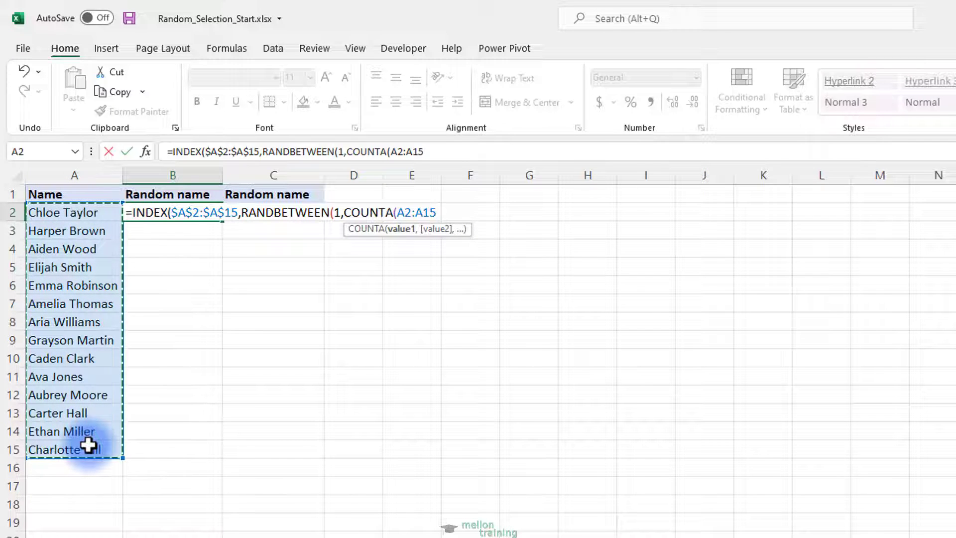
{"action": "key", "text": "F4"}
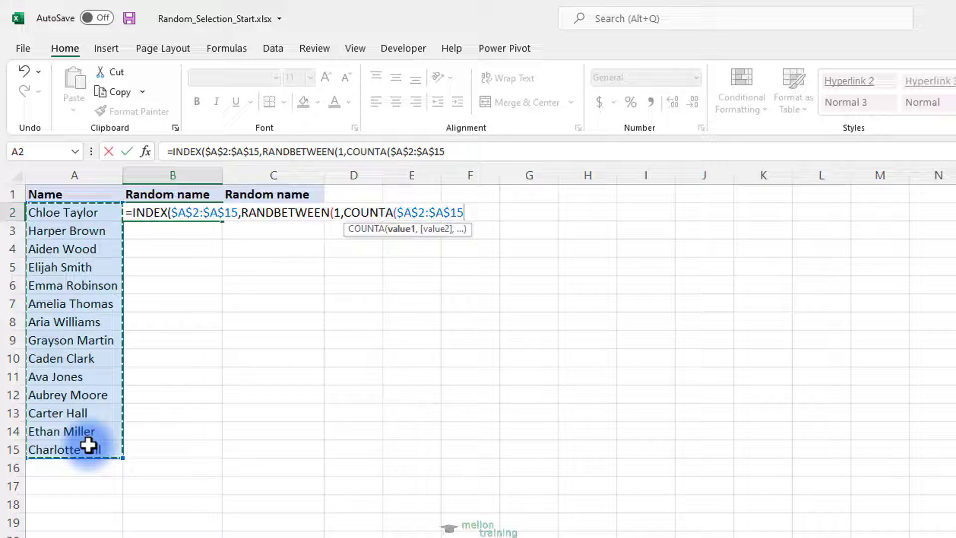
{"action": "type", "text": ")),"}
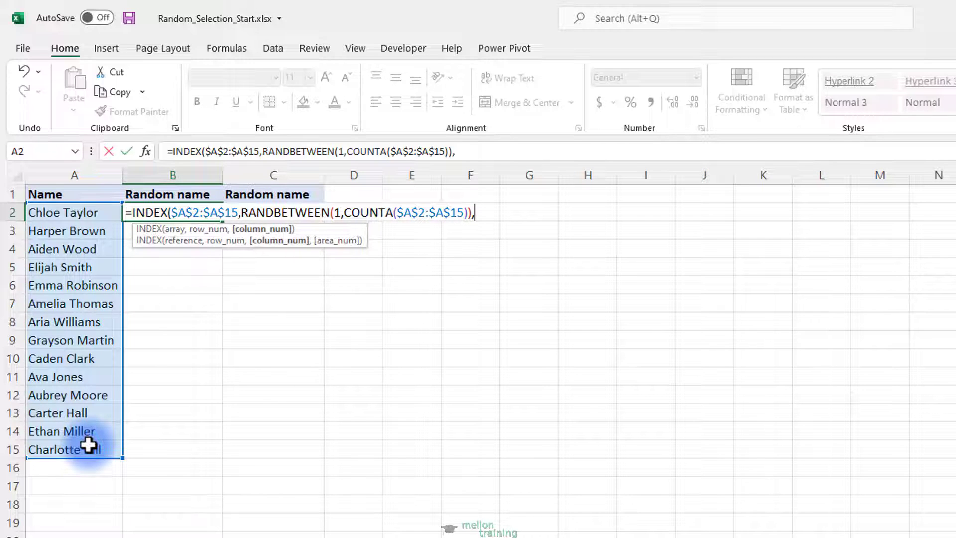
{"action": "type", "text": "1)"}
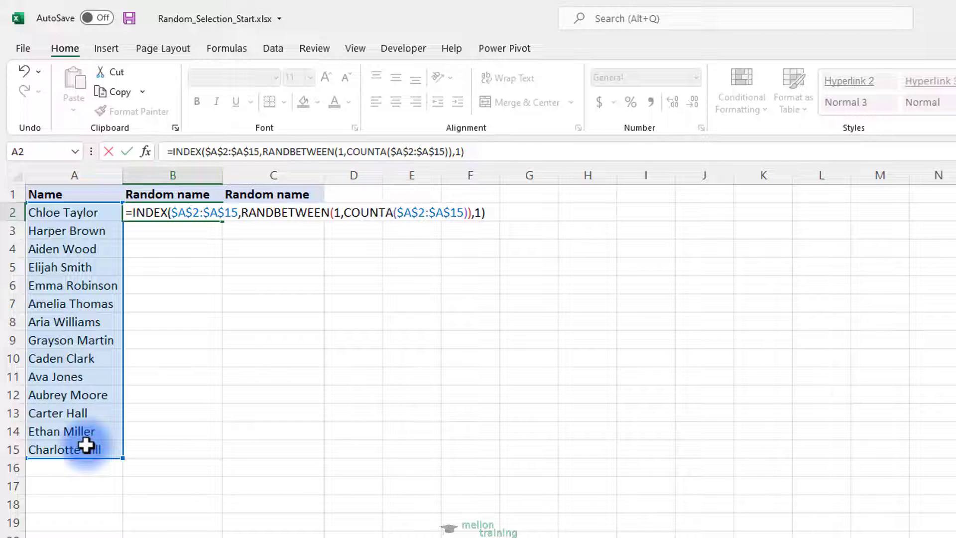
{"action": "key", "text": "Return"}
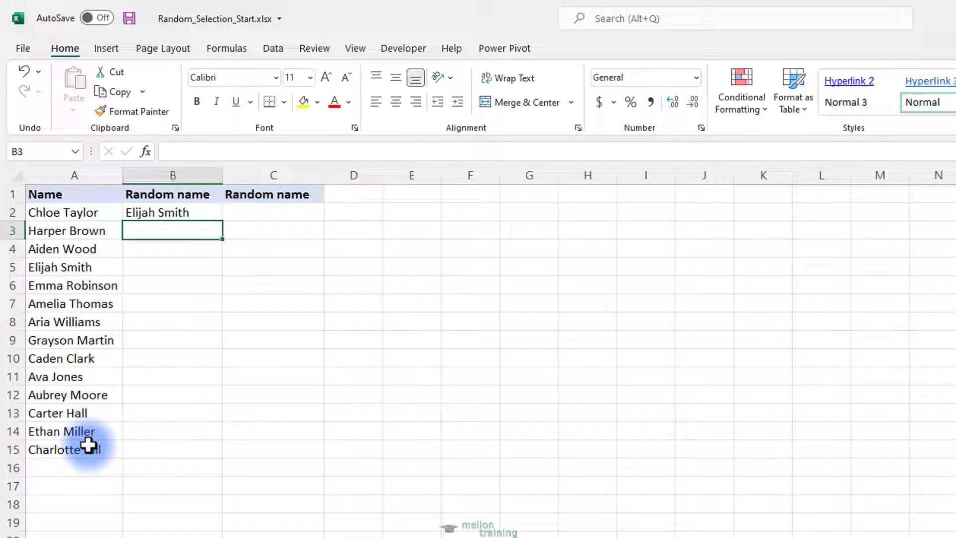
{"action": "left_click", "coordinate": [218, 217]}
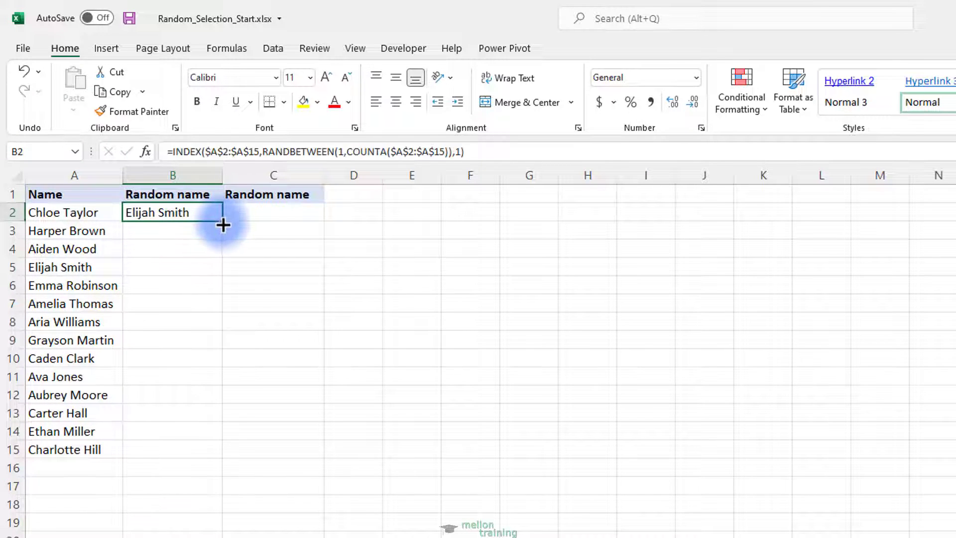
{"action": "double_click", "coordinate": [221, 221]}
Copy B2's random-name formula into C2.
{"action": "left_click", "coordinate": [208, 214]}
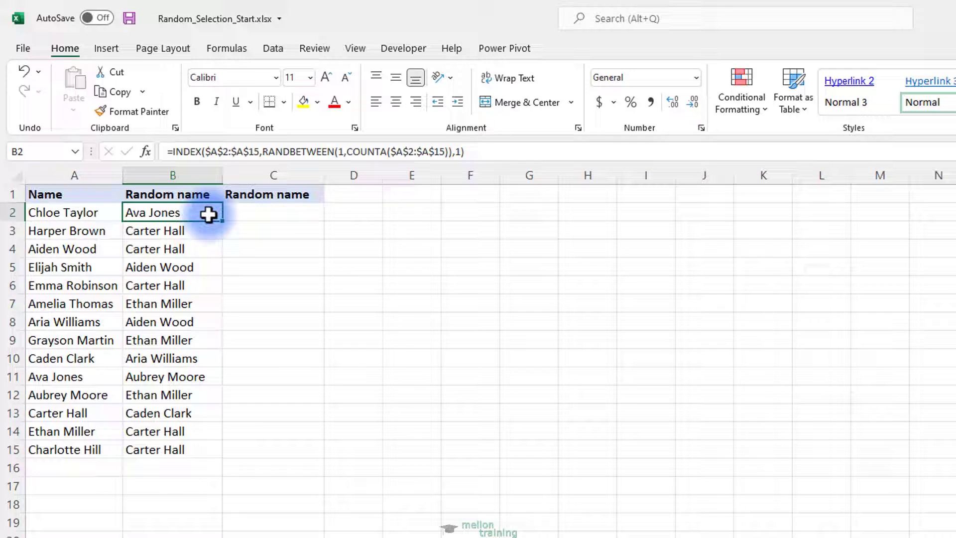
{"action": "key", "text": "ctrl+c"}
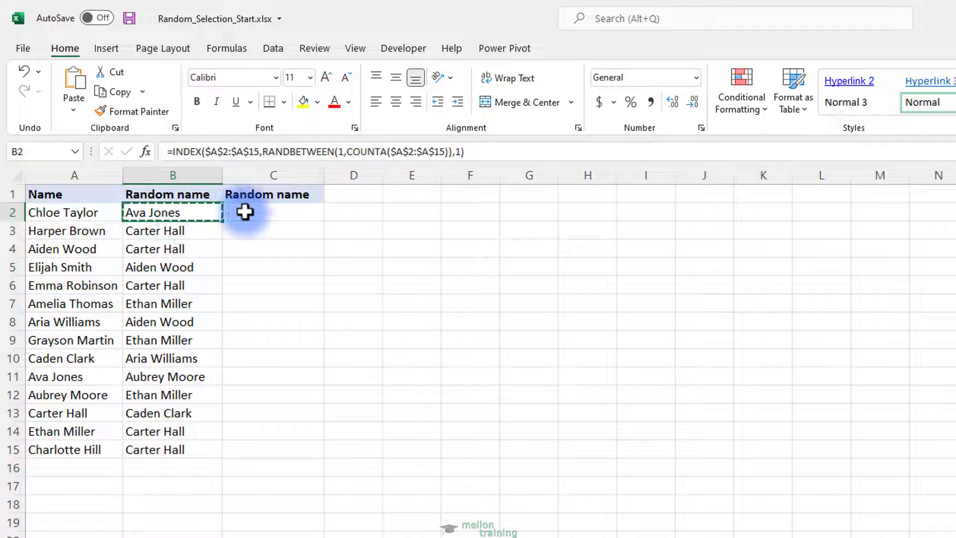
{"action": "left_click", "coordinate": [254, 213]}
{"action": "key", "text": "ctrl+v"}
Replace COUNTA with ROWS in C2's formula and fill it down to C15.
{"action": "double_click", "coordinate": [279, 214]}
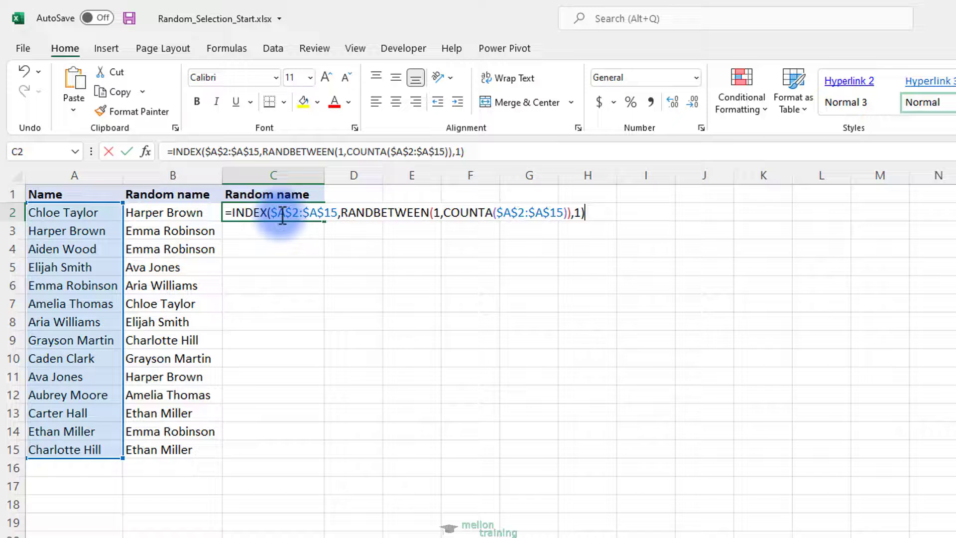
{"action": "key", "text": "Right"}
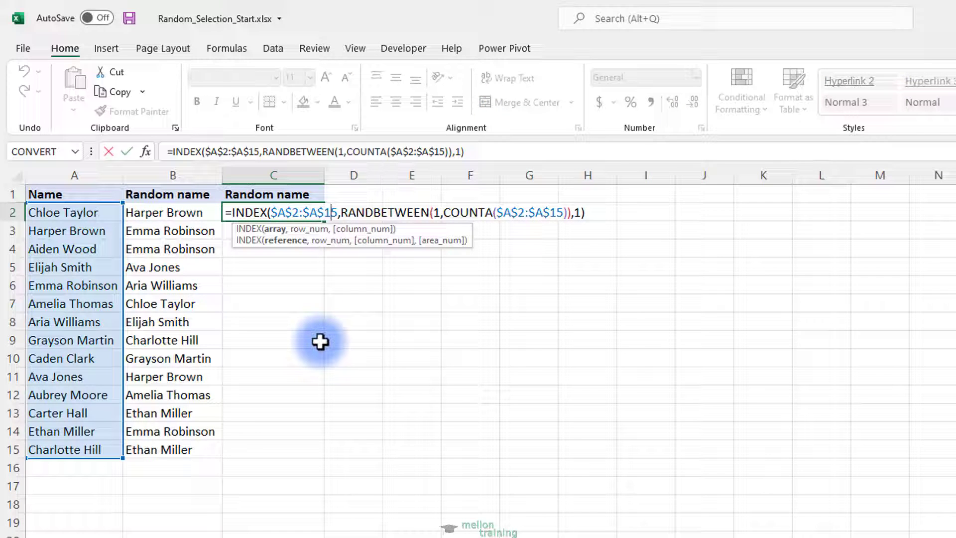
{"action": "key", "text": "Right"}
{"action": "key", "text": "Right"}
{"action": "key", "text": "Right"}
{"action": "key", "text": "Right"}
{"action": "key", "text": "Right"}
{"action": "key", "text": "Right"}
{"action": "key", "text": "Right"}
{"action": "key", "text": "Right"}
{"action": "key", "text": "Right"}
{"action": "key", "text": "Right"}
{"action": "key", "text": "Right"}
{"action": "key", "text": "Right"}
{"action": "key", "text": "Right"}
{"action": "key", "text": "Right"}
{"action": "key", "text": "Right"}
{"action": "key", "text": "Right"}
{"action": "key", "text": "Right"}
{"action": "key", "text": "Right"}
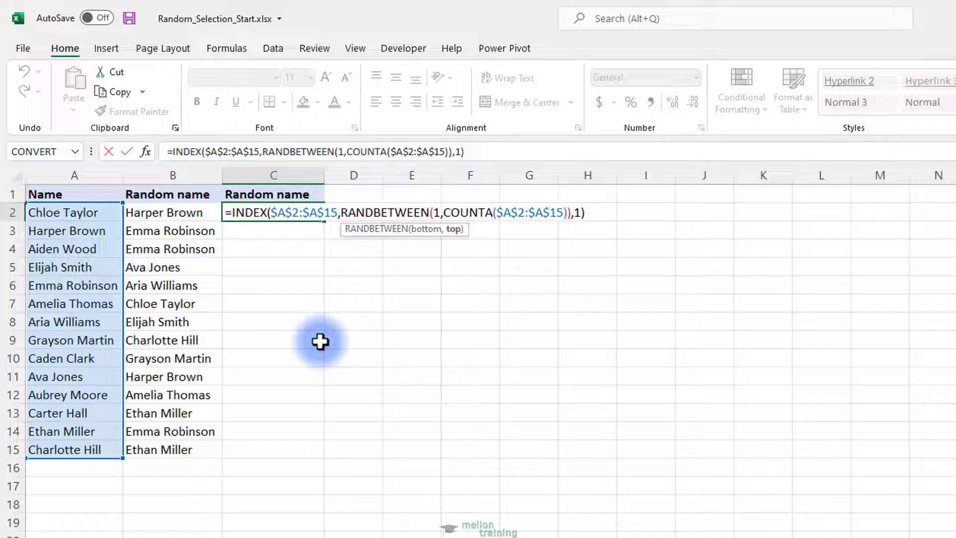
{"action": "key", "text": "BackSpace"}
{"action": "key", "text": "BackSpace"}
{"action": "key", "text": "BackSpace"}
{"action": "key", "text": "BackSpace"}
{"action": "key", "text": "BackSpace"}
{"action": "key", "text": "BackSpace"}
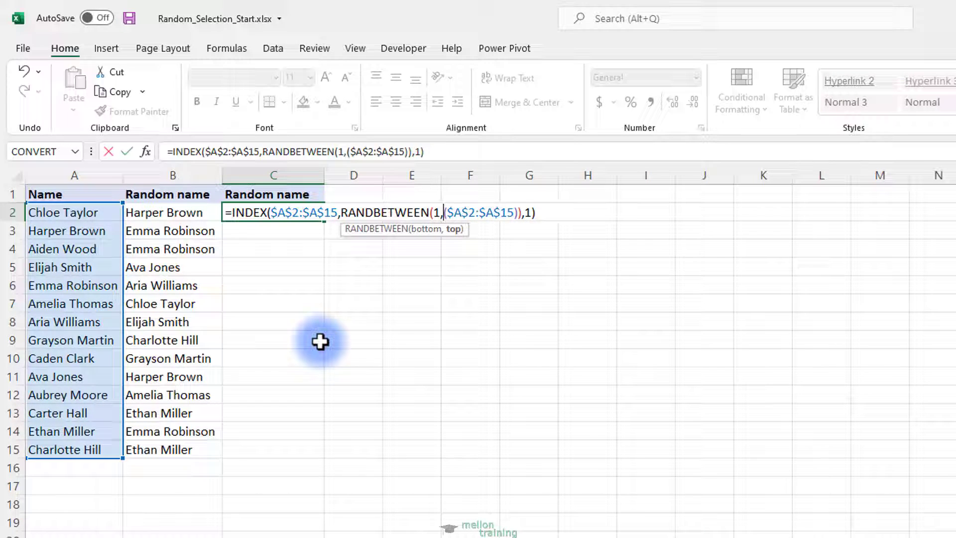
{"action": "type", "text": "ROWS"}
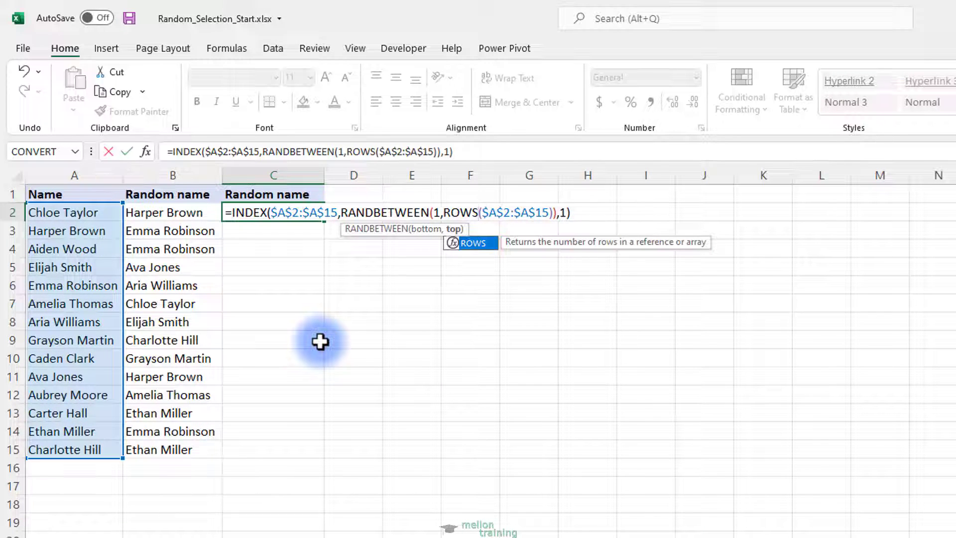
{"action": "key", "text": "Return"}
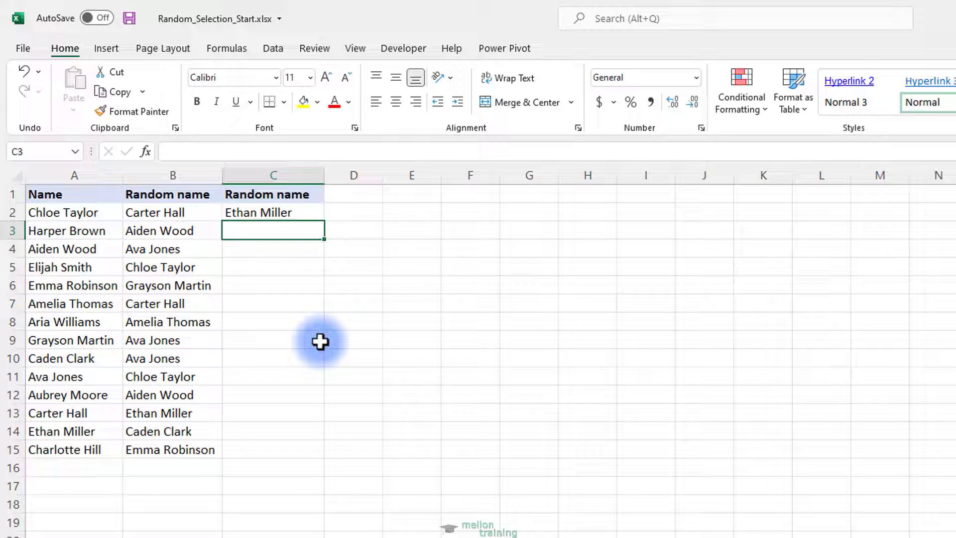
{"action": "key", "text": "Up"}
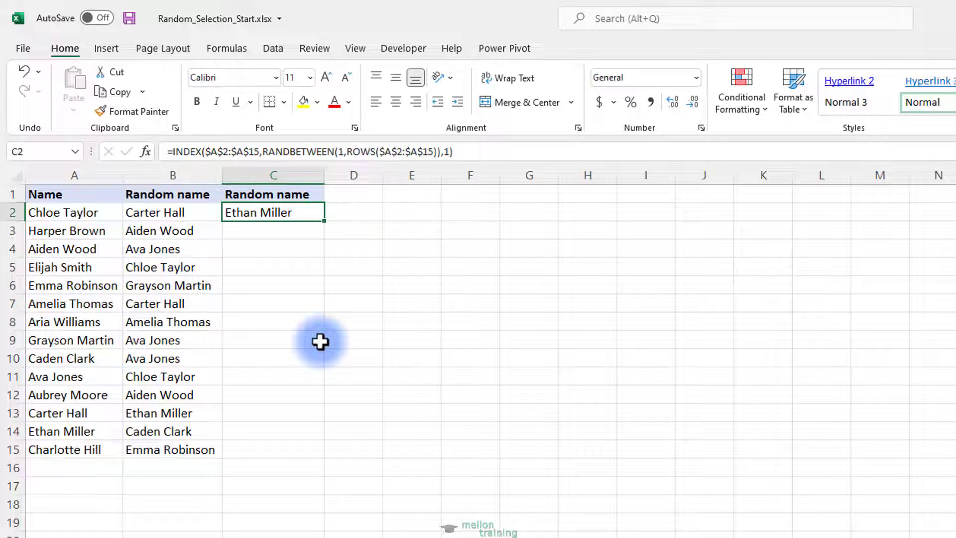
{"action": "double_click", "coordinate": [324, 220]}
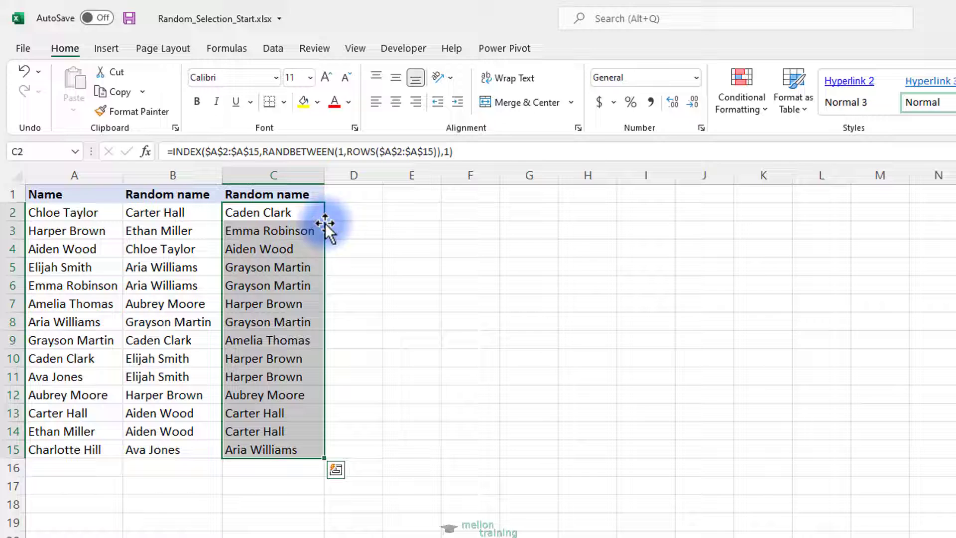
{"action": "left_click", "coordinate": [305, 214]}
{"action": "left_click", "coordinate": [308, 197]}
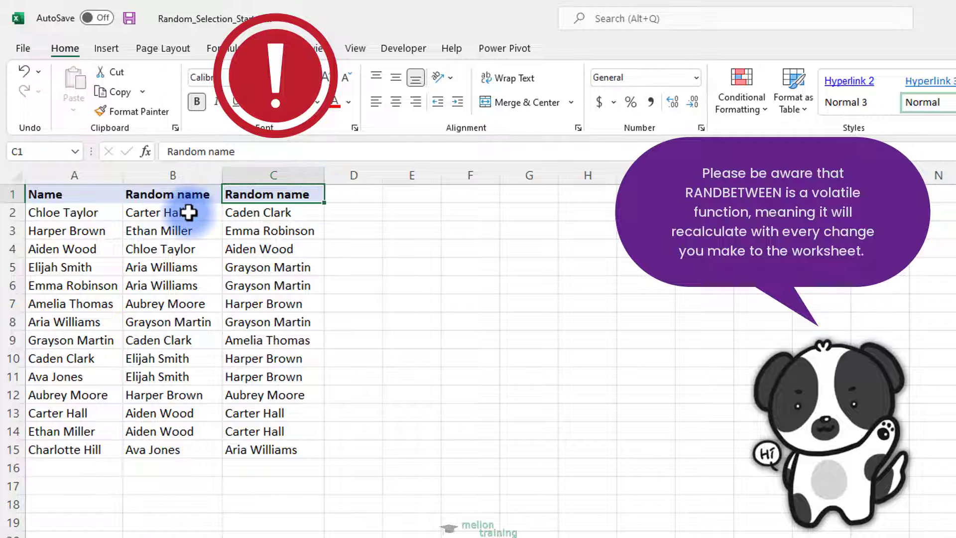
Paste B2:B15's random names over themselves as values only using Paste Special.
{"action": "left_click_drag", "start_coordinate": [188, 211], "coordinate": [190, 453]}
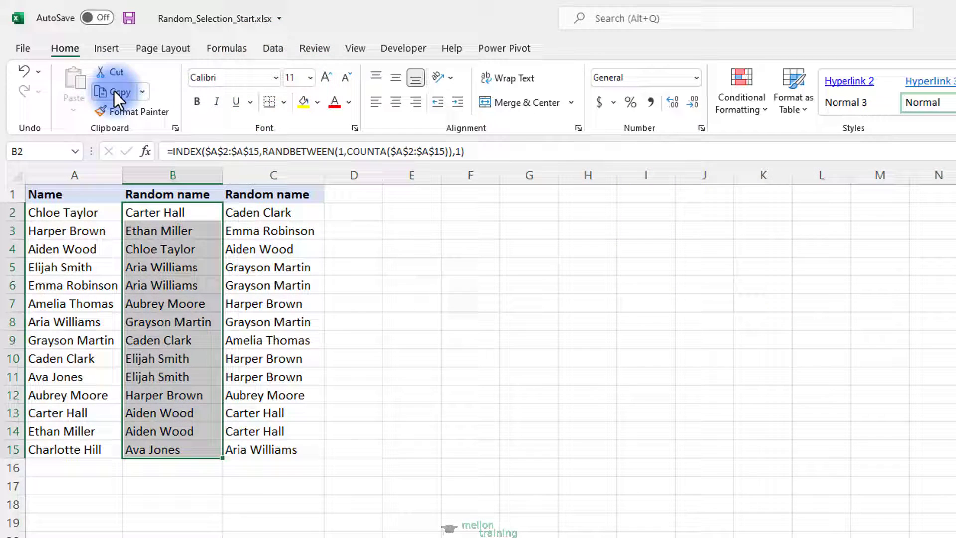
{"action": "left_click", "coordinate": [115, 91]}
{"action": "left_click", "coordinate": [73, 111]}
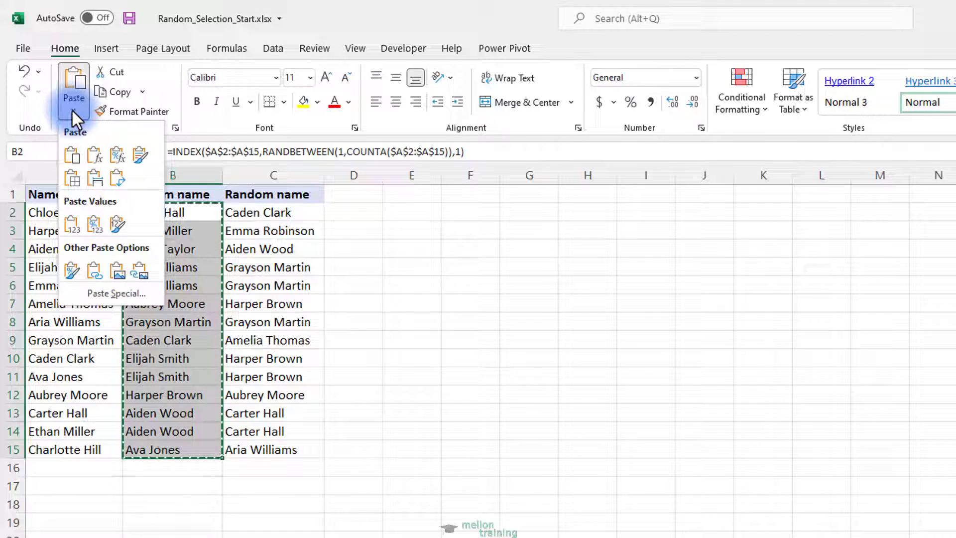
{"action": "left_click", "coordinate": [109, 293]}
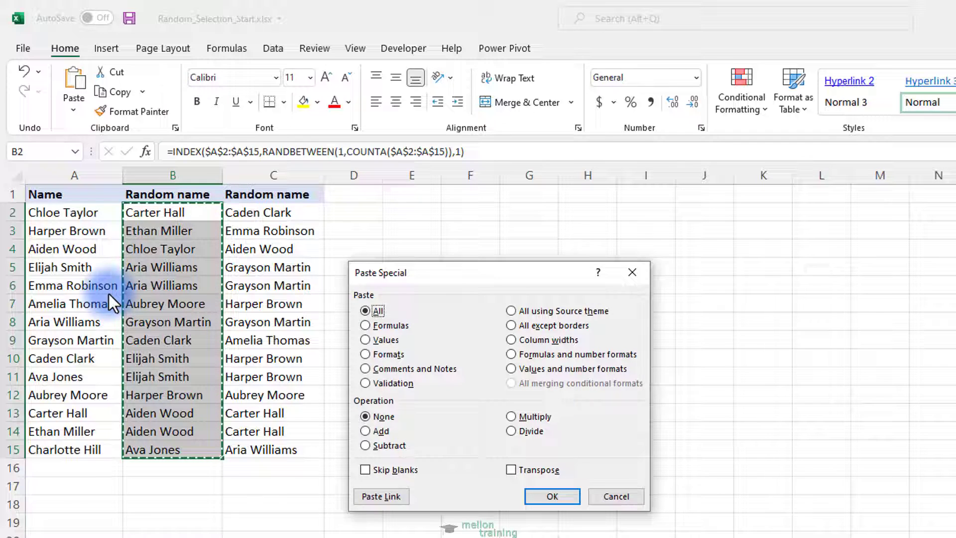
{"action": "left_click", "coordinate": [368, 340]}
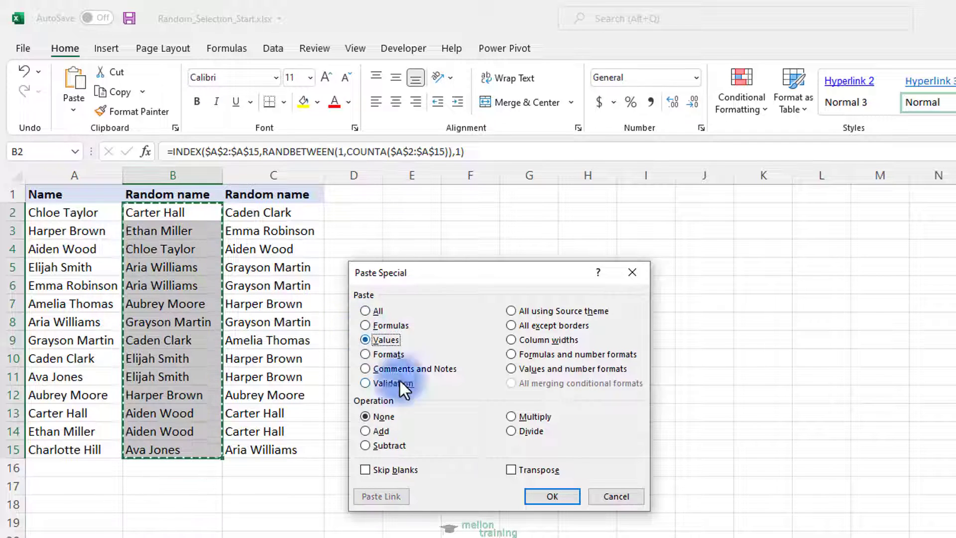
{"action": "left_click", "coordinate": [552, 498]}
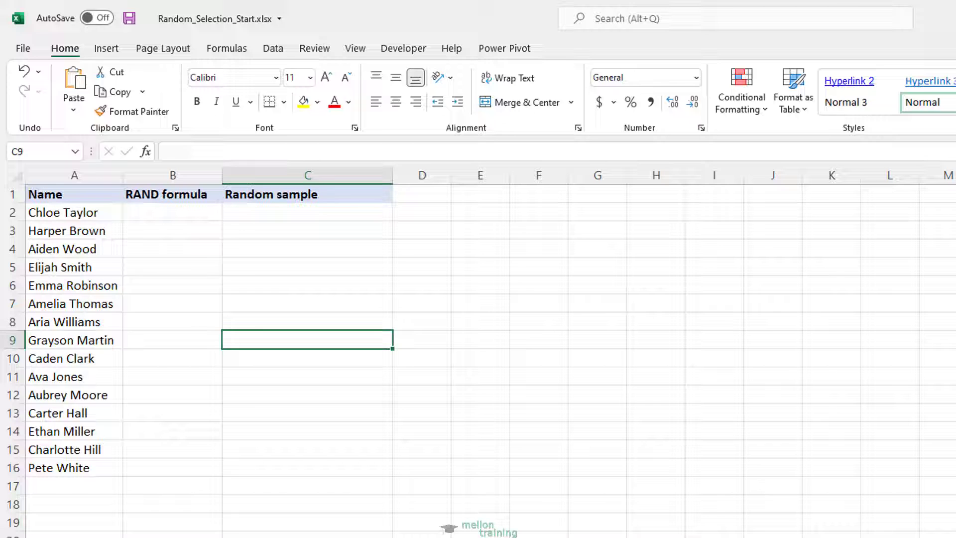
Enter =RAND() in B2 and fill it down through B16.
{"action": "left_click", "coordinate": [189, 212]}
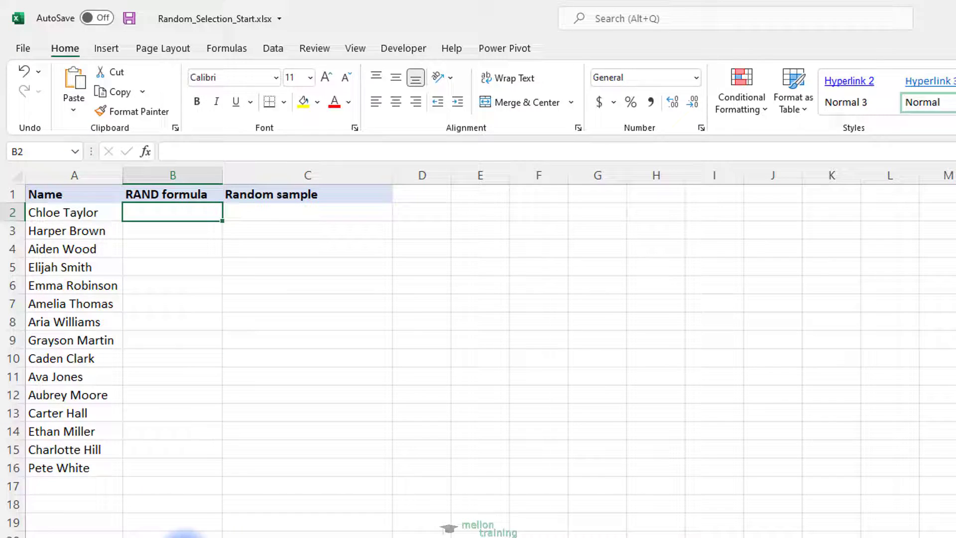
{"action": "type", "text": "=RAND()"}
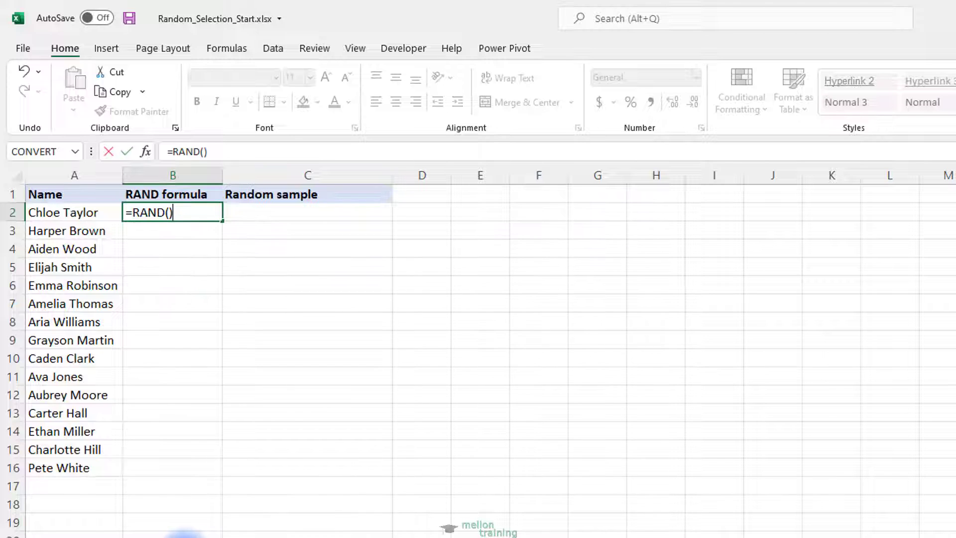
{"action": "key", "text": "Return"}
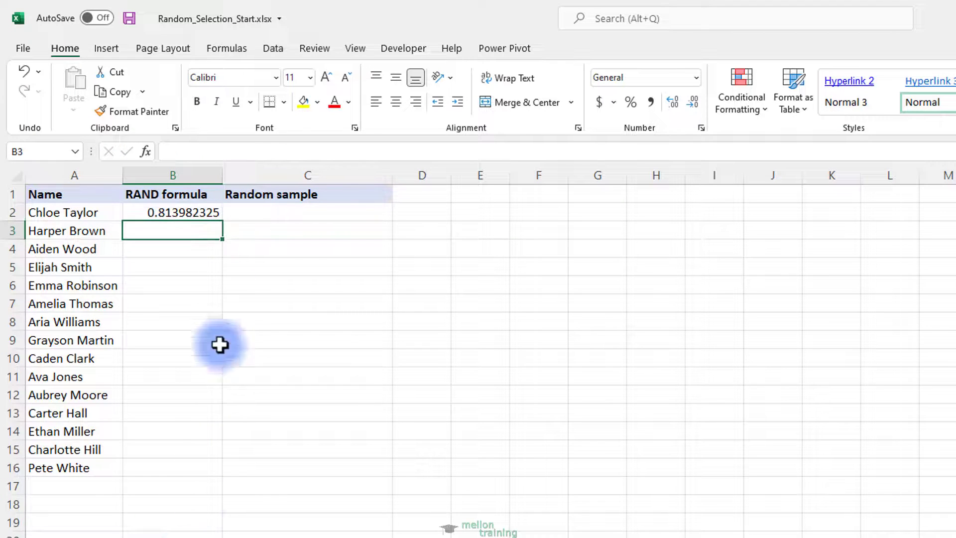
{"action": "left_click", "coordinate": [214, 213]}
{"action": "double_click", "coordinate": [223, 221]}
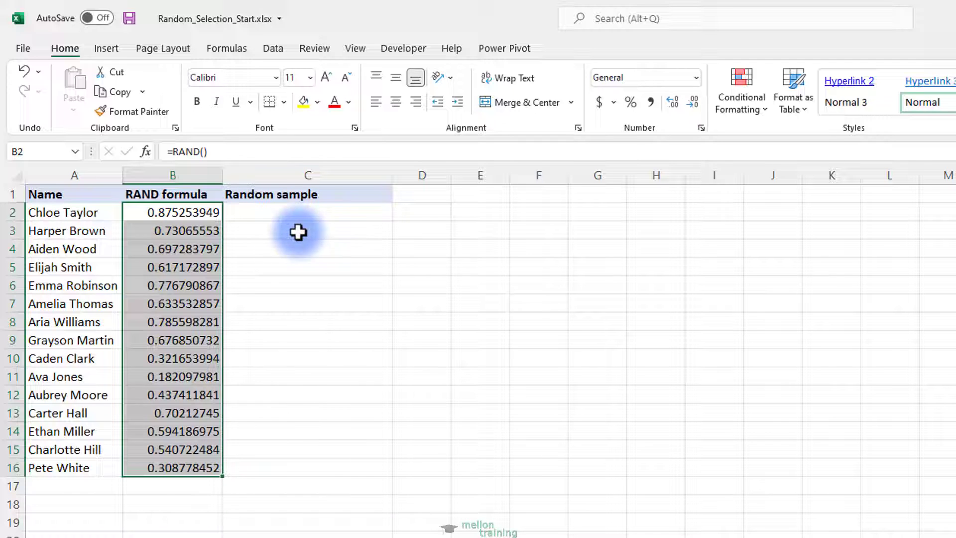
{"action": "left_click", "coordinate": [293, 215]}
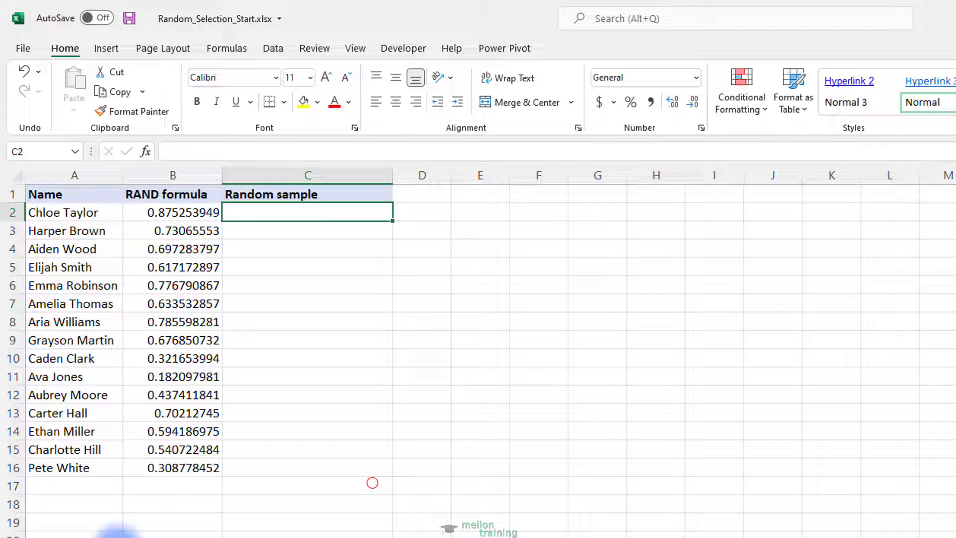
Enter =INDEX($A$2:$A$16,RANK(B2,$B$2:$B$16),1) in C2 and recalculate with F9.
{"action": "type", "text": "=INDEX("}
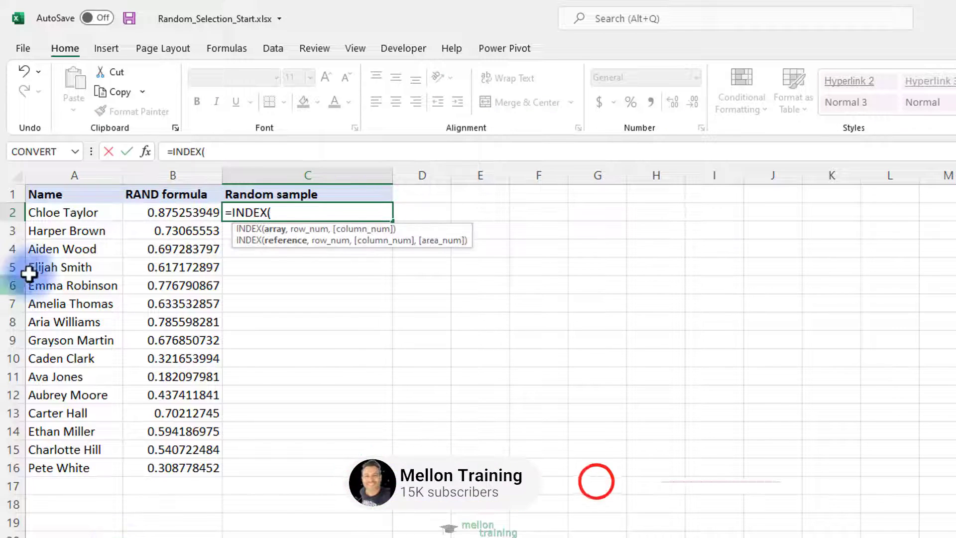
{"action": "left_click_drag", "start_coordinate": [66, 211], "coordinate": [83, 464]}
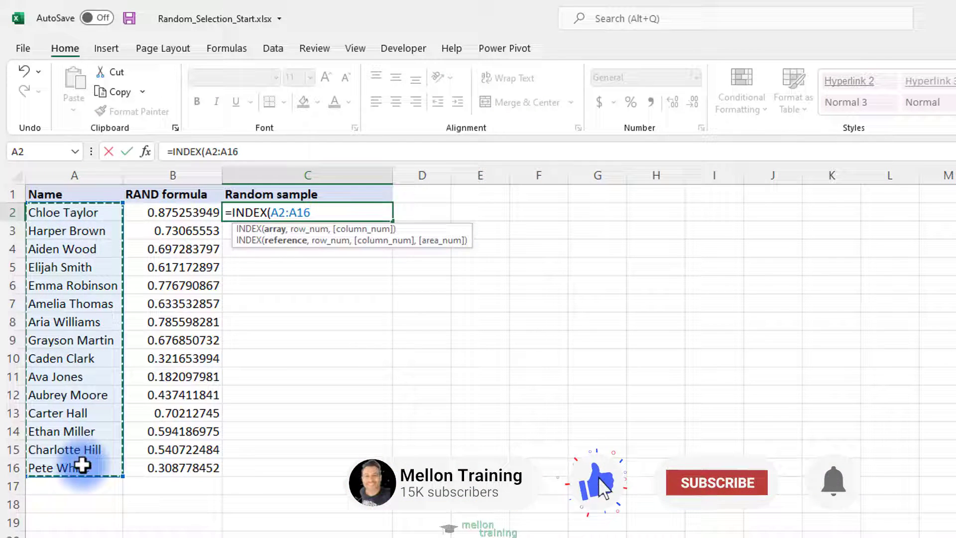
{"action": "key", "text": "F4"}
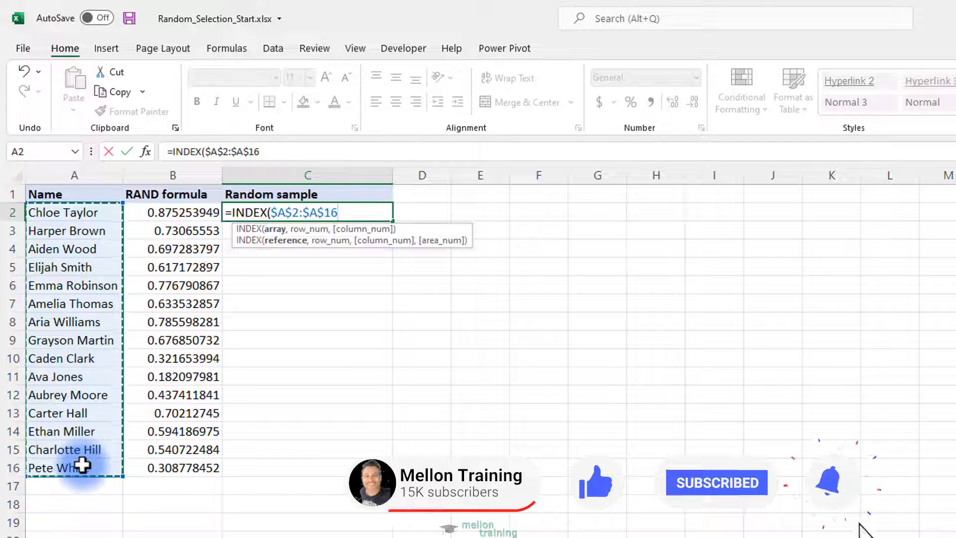
{"action": "type", "text": ","}
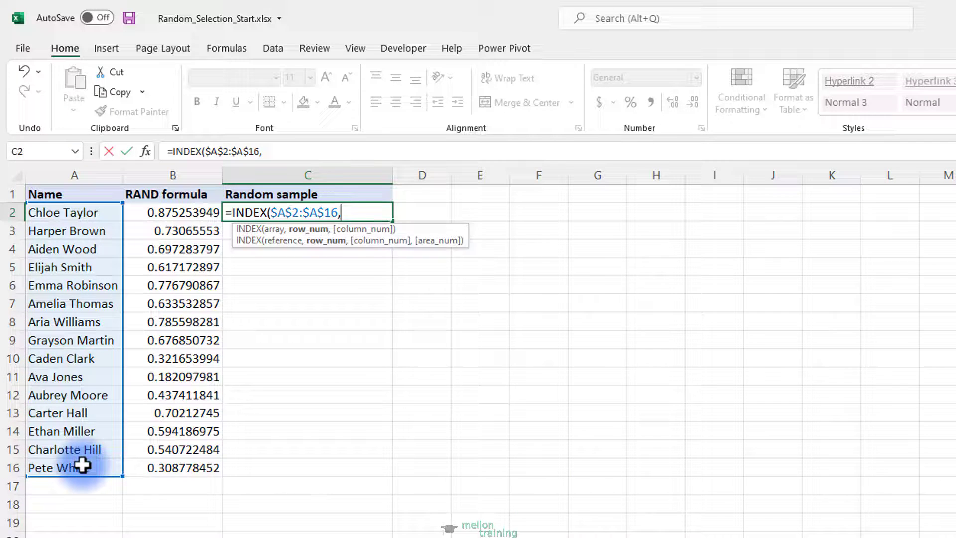
{"action": "type", "text": "RANK("}
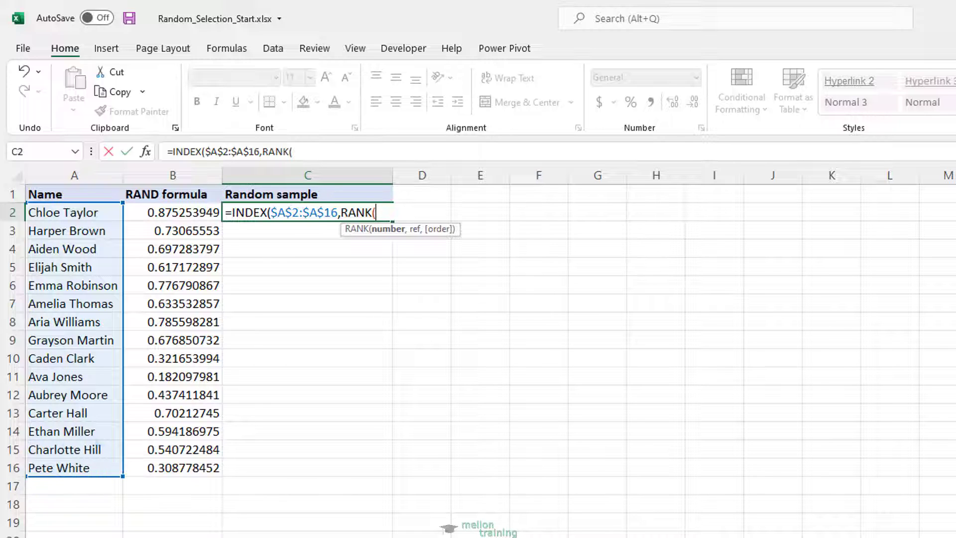
{"action": "left_click", "coordinate": [167, 219]}
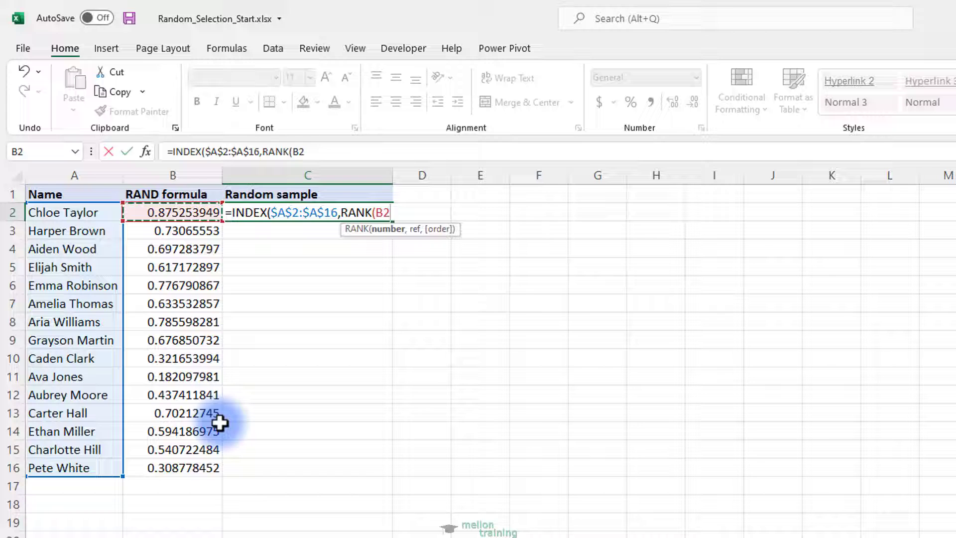
{"action": "type", "text": ","}
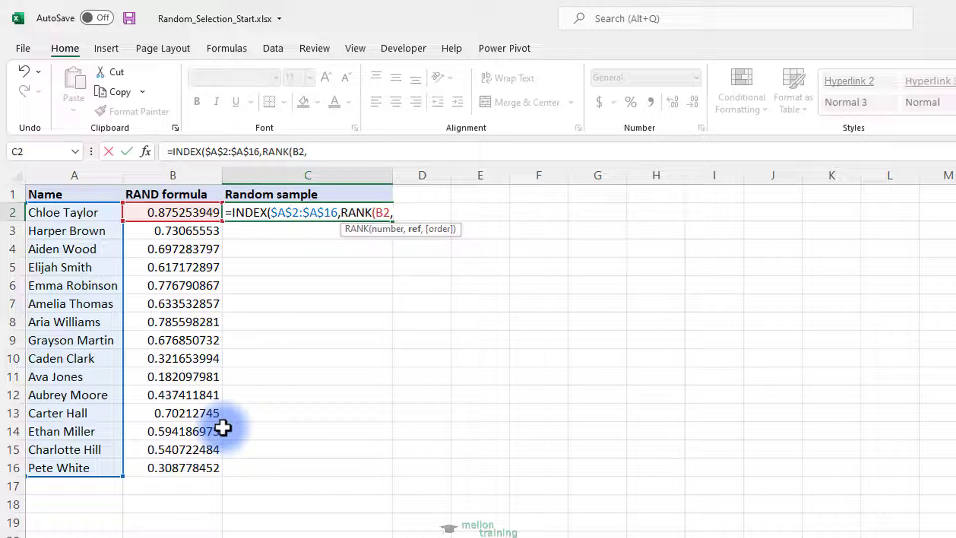
{"action": "left_click_drag", "start_coordinate": [184, 212], "coordinate": [196, 466]}
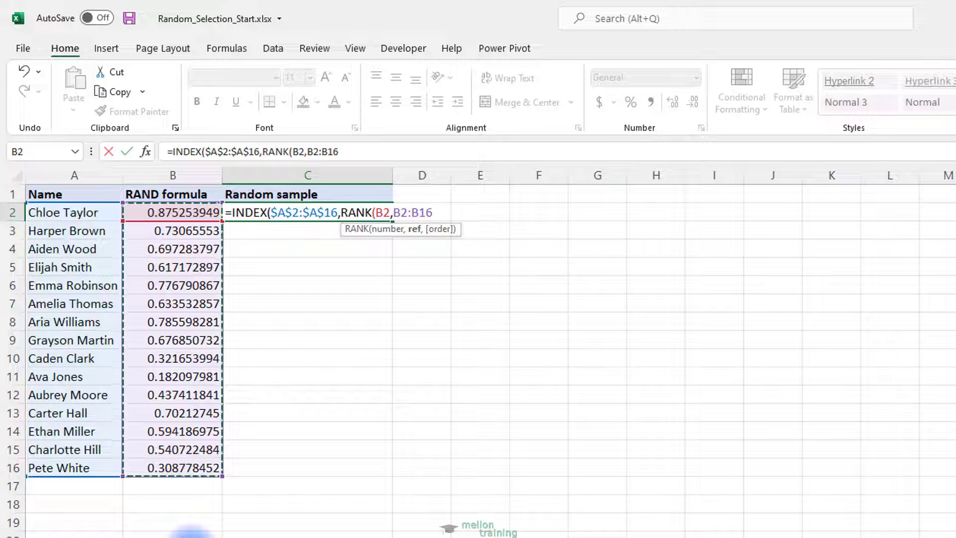
{"action": "key", "text": "F4"}
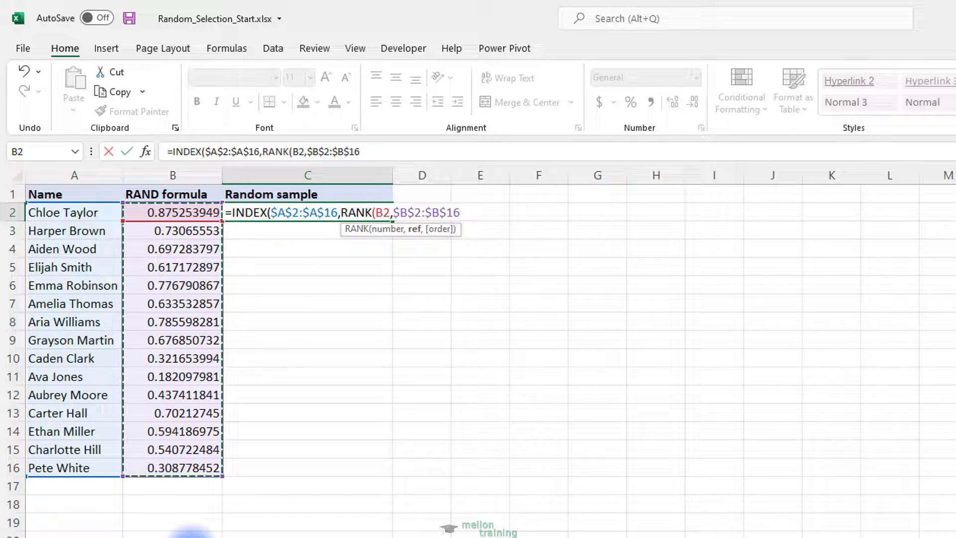
{"action": "type", "text": "),1)"}
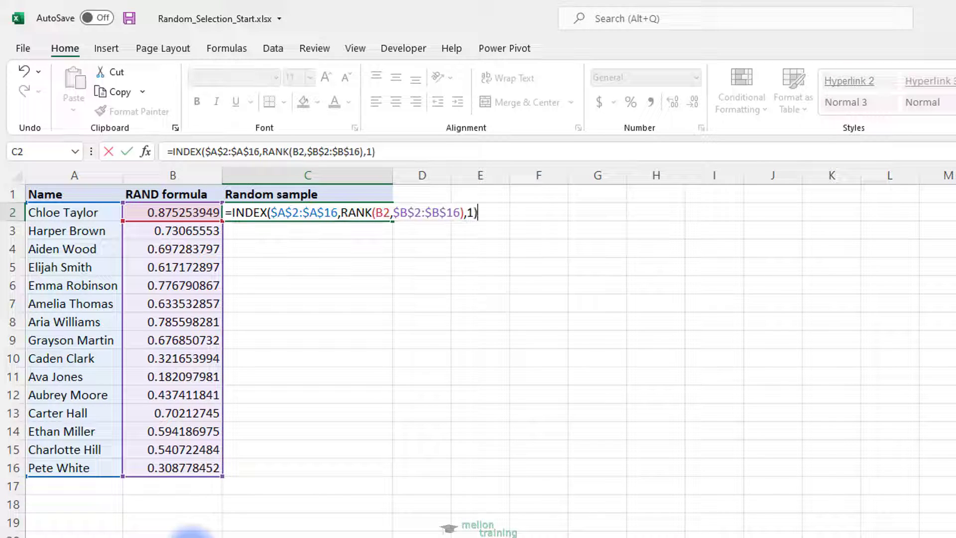
{"action": "key", "text": "Return"}
{"action": "key", "text": "Up"}
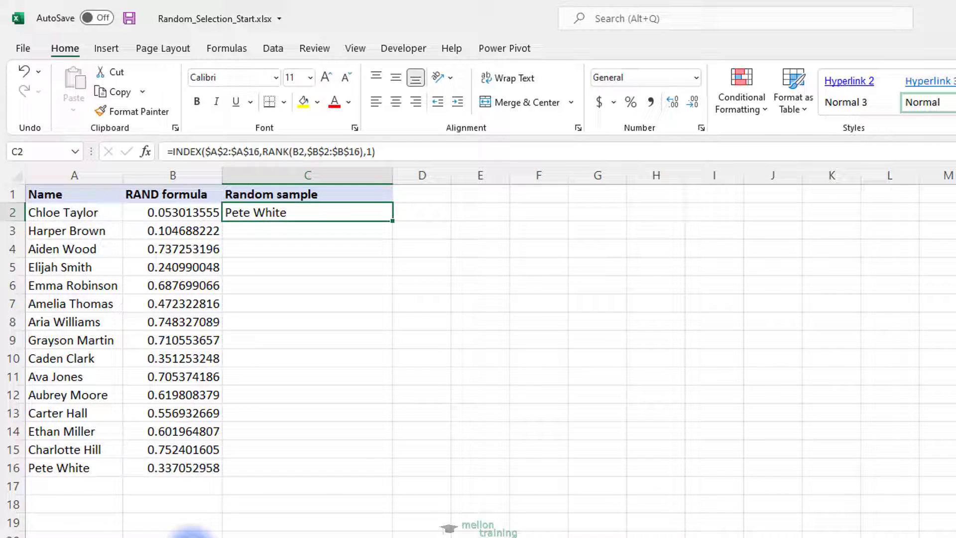
{"action": "key", "text": "F9"}
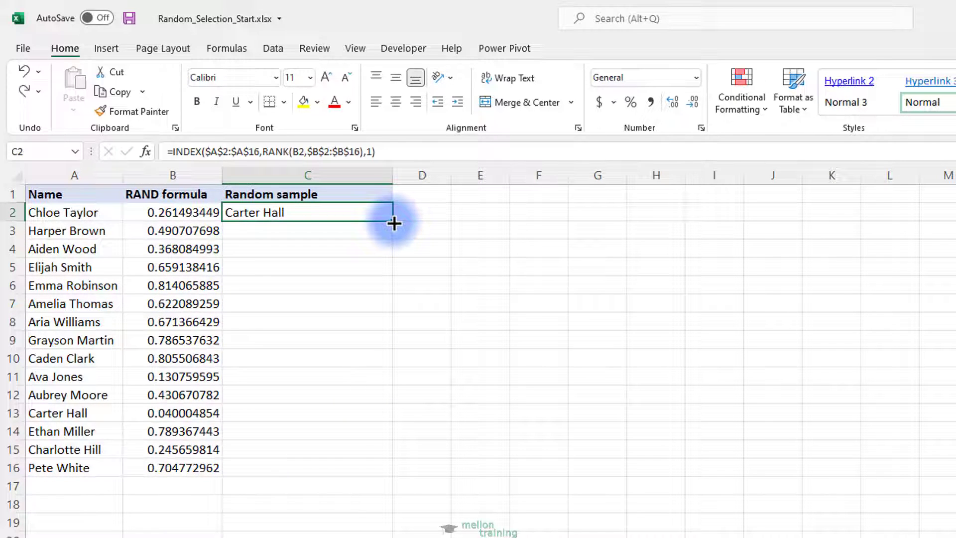
Fill C2's INDEX/RANK formula down to C6 to list five random names.
{"action": "left_click_drag", "start_coordinate": [393, 223], "coordinate": [393, 245]}
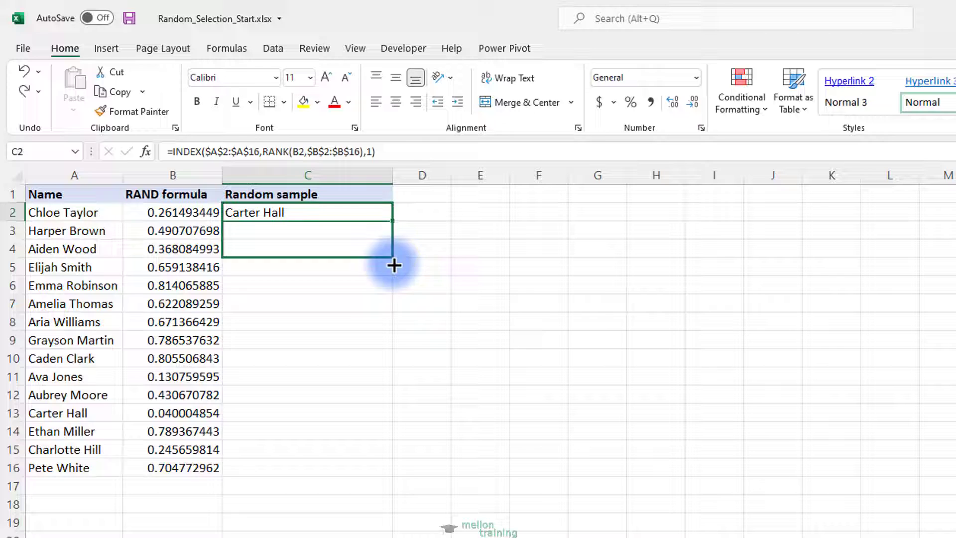
{"action": "left_click_drag", "start_coordinate": [394, 265], "coordinate": [394, 296]}
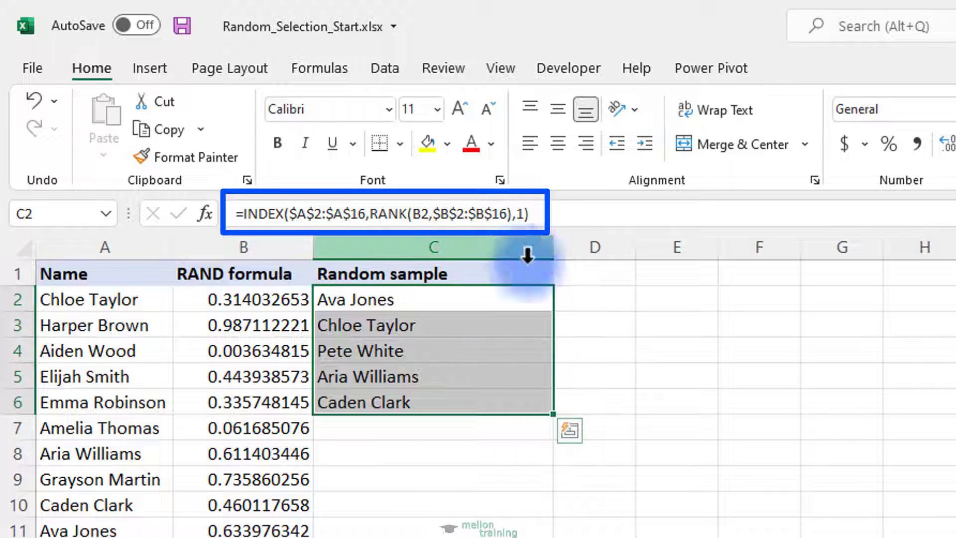
{"action": "left_click", "coordinate": [513, 299]}
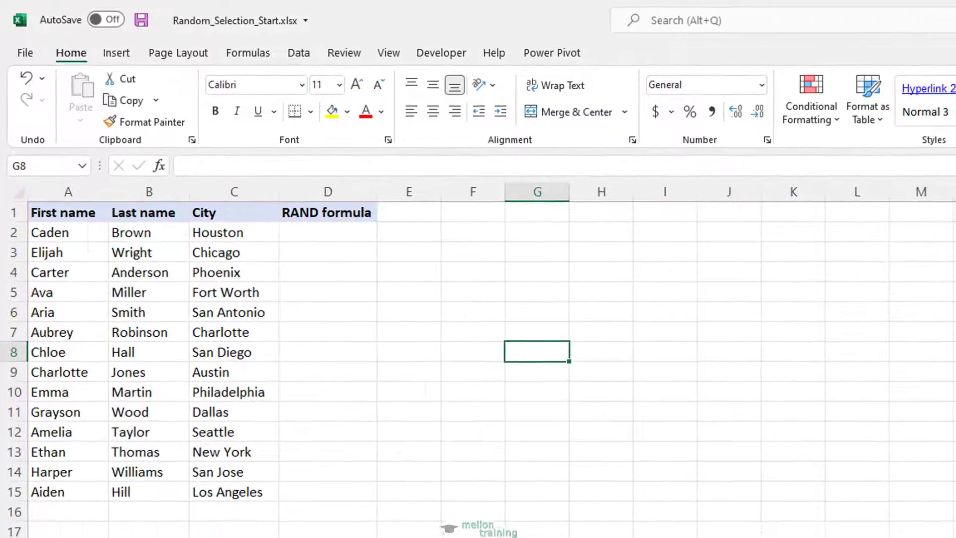
Enter =RAND() in D2 under the RAND formula heading.
{"action": "left_click", "coordinate": [325, 231]}
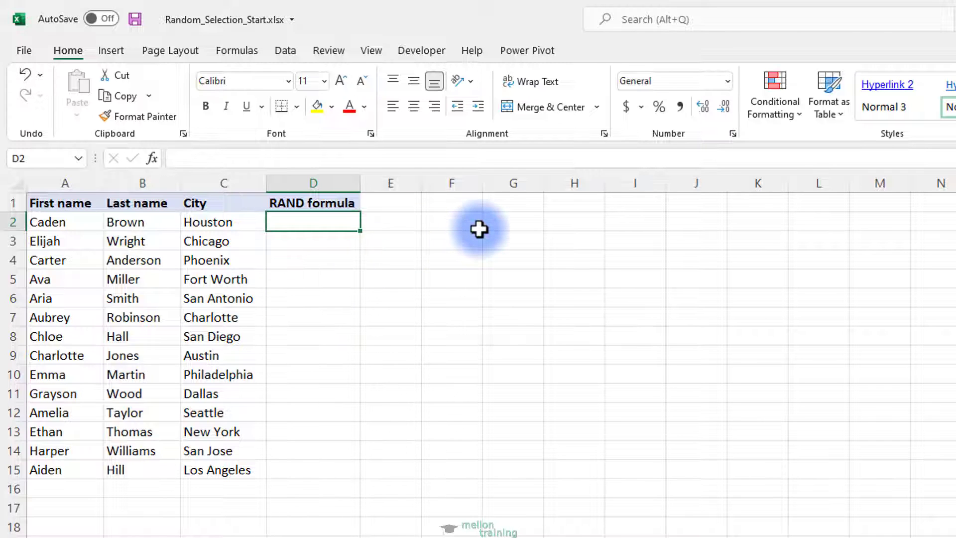
{"action": "type", "text": "=RAND()"}
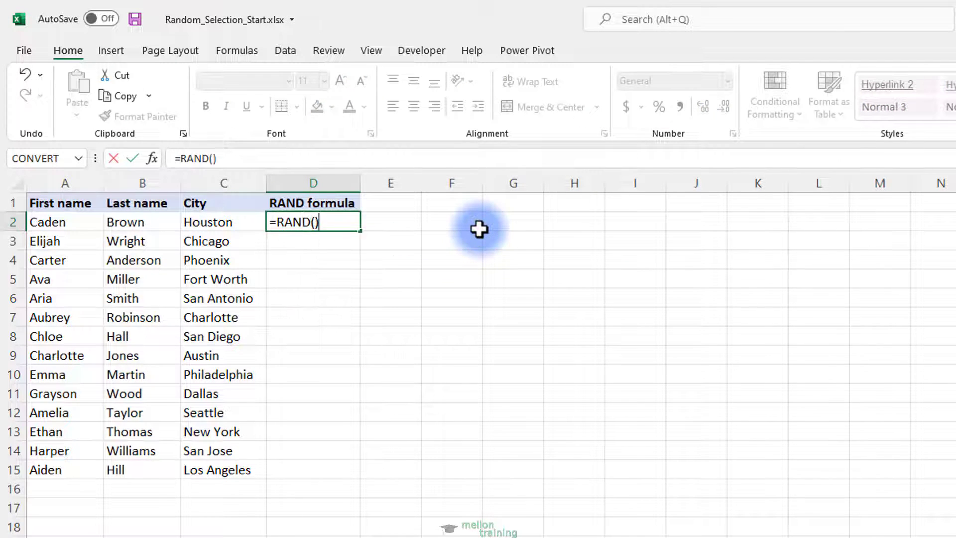
{"action": "key", "text": "Return"}
{"action": "key", "text": "Up"}
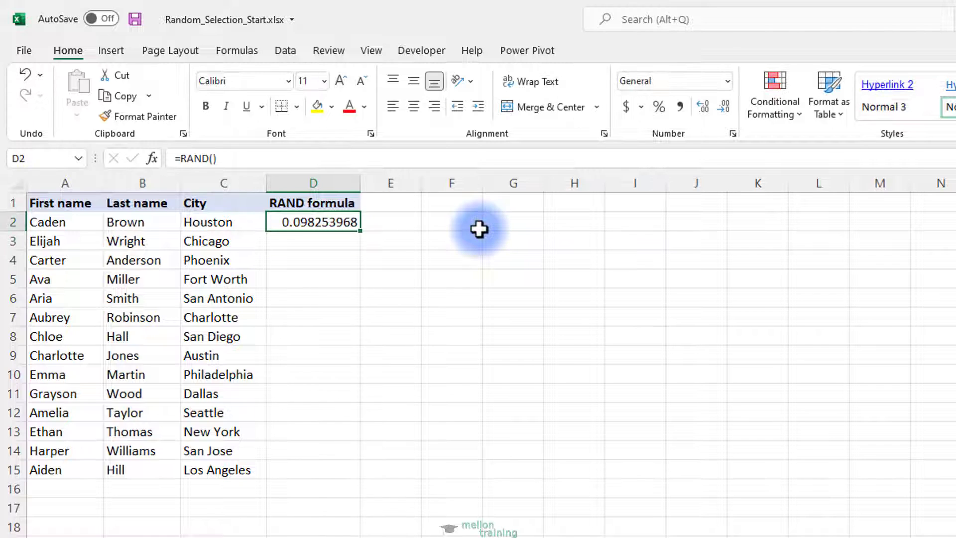
Fill =RAND() down to D15, then convert D2:D15 to fixed values with Copy Here as Values Only.
{"action": "double_click", "coordinate": [362, 234]}
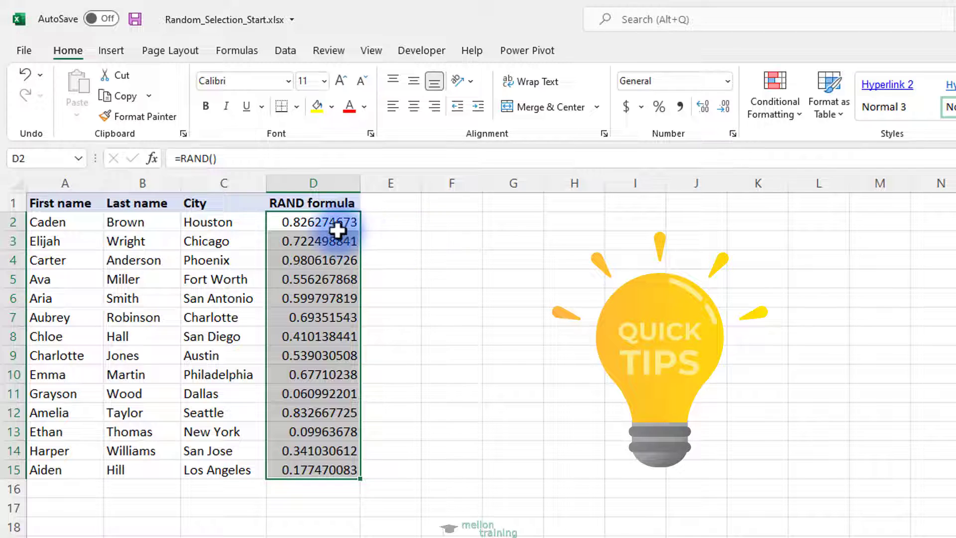
{"action": "left_click_drag", "start_coordinate": [333, 221], "coordinate": [313, 470]}
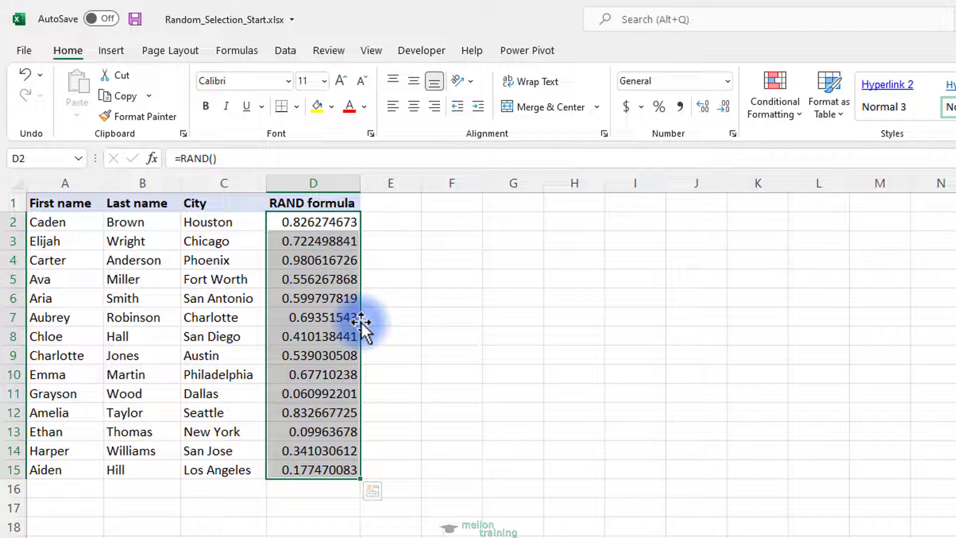
{"action": "mouse_move", "coordinate": [362, 322]}
{"action": "left_mouse_down"}
{"action": "mouse_move", "coordinate": [398, 321]}
{"action": "mouse_move", "coordinate": [349, 323]}
{"action": "left_mouse_up"}
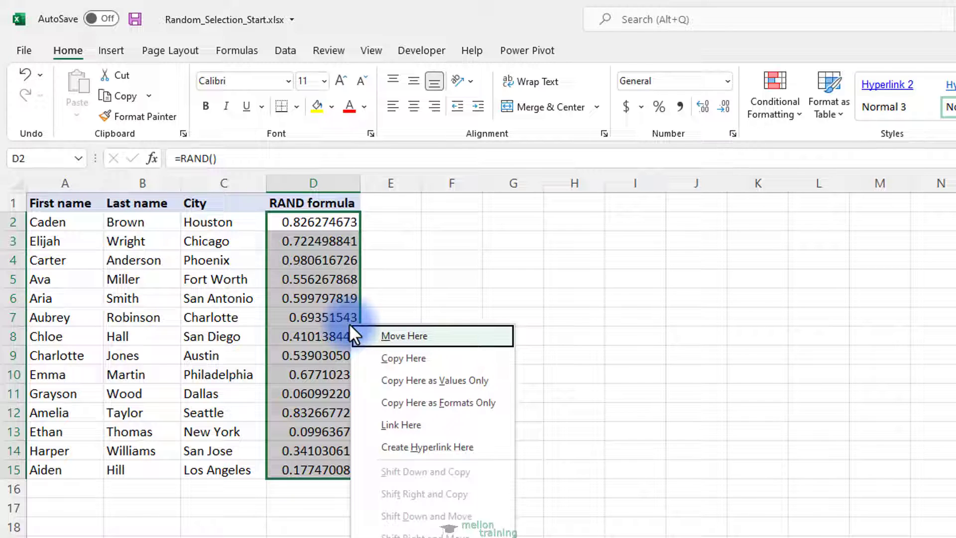
{"action": "left_click", "coordinate": [495, 382]}
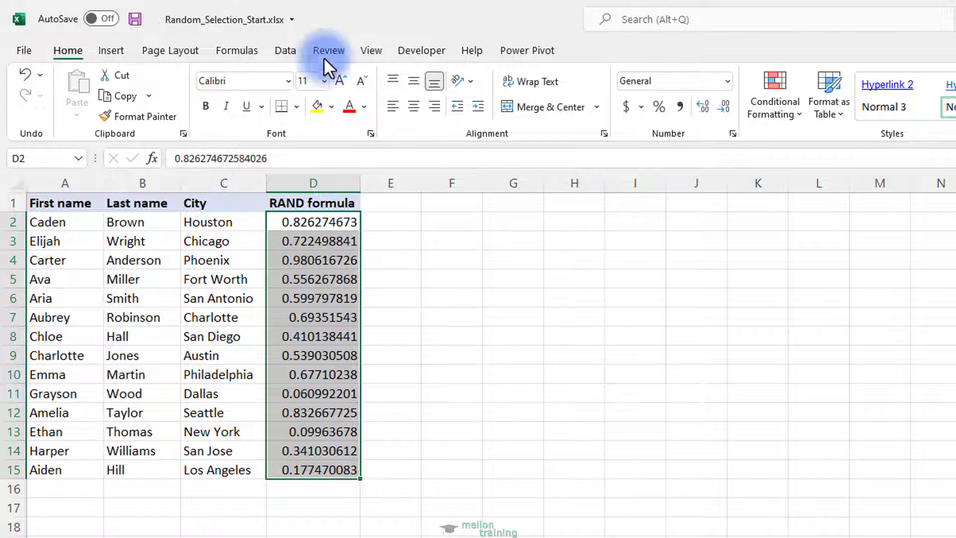
Sort the whole table largest to smallest by the RAND formula column, expanding the selection.
{"action": "left_click", "coordinate": [283, 51]}
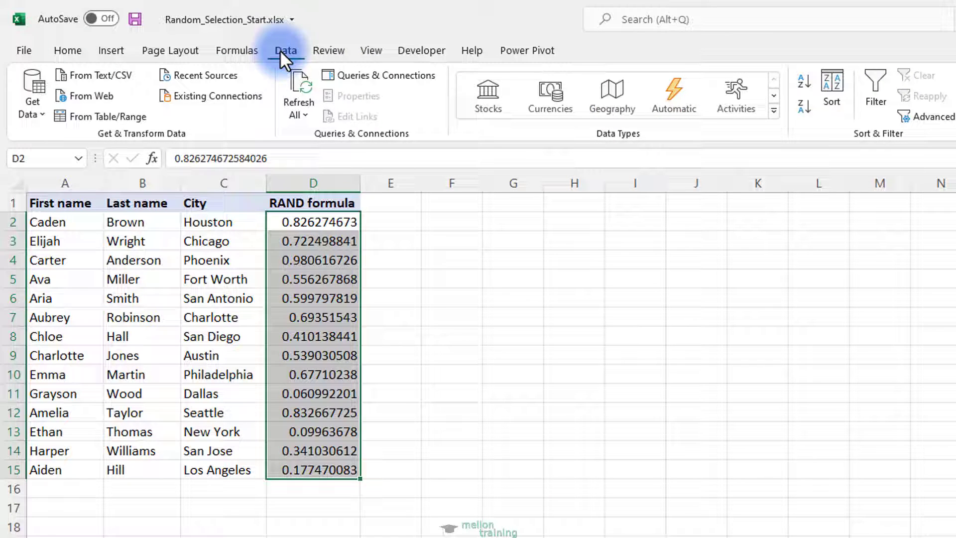
{"action": "left_click", "coordinate": [805, 114]}
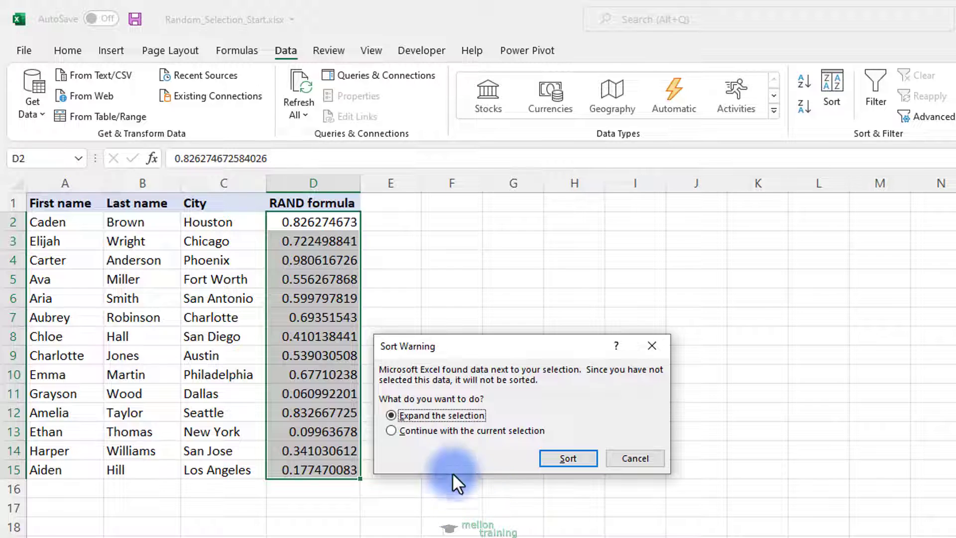
{"action": "left_click", "coordinate": [560, 458]}
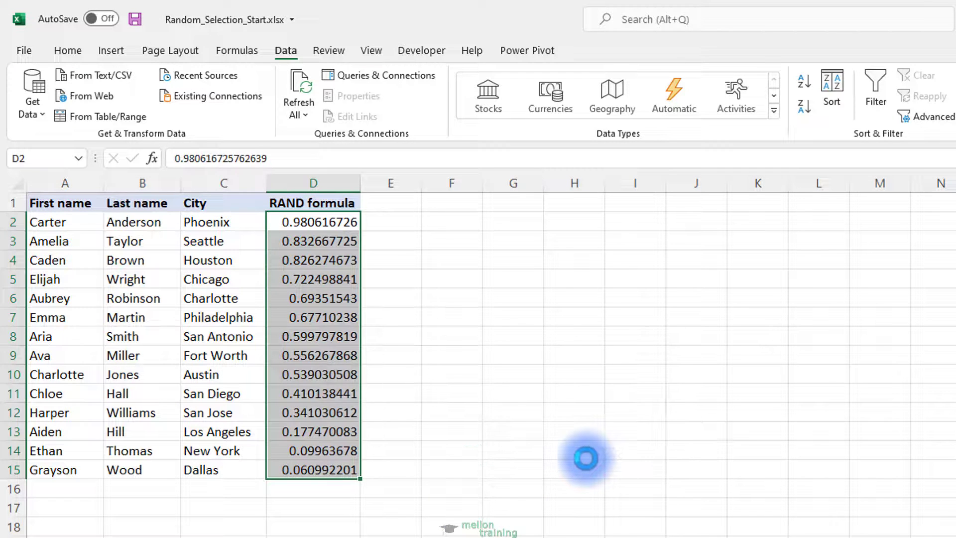